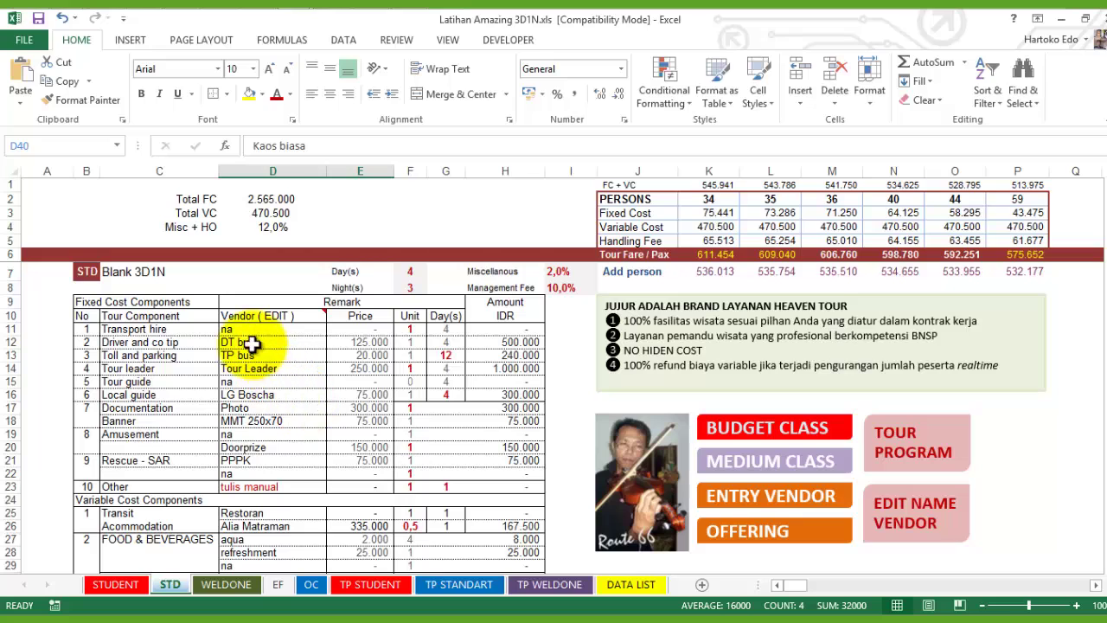
Copy the fixed cost vendors and prices in D11:E22 of the STD sheet to D11 on the WELDONE sheet.
left_click_drag(232, 329, 384, 465)
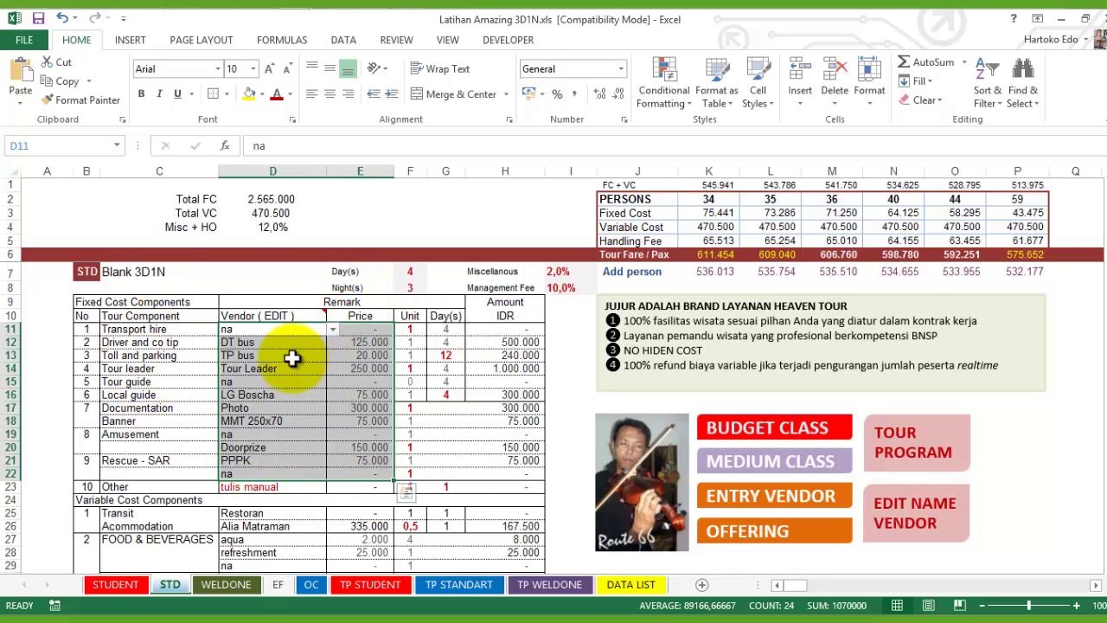
left_click(68, 82)
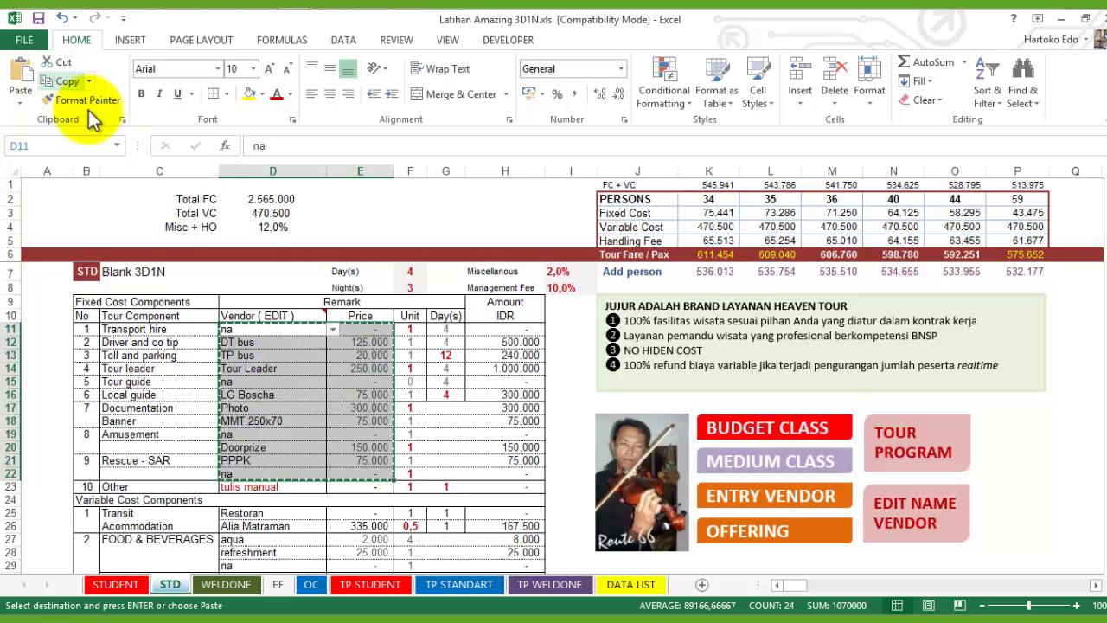
left_click(233, 586)
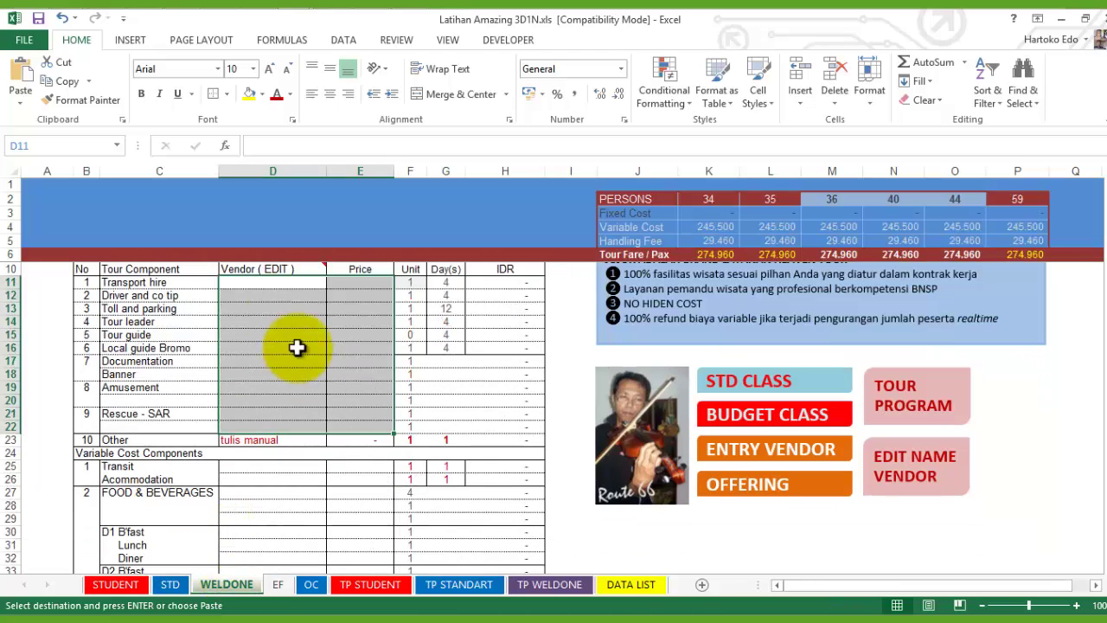
left_click(250, 279)
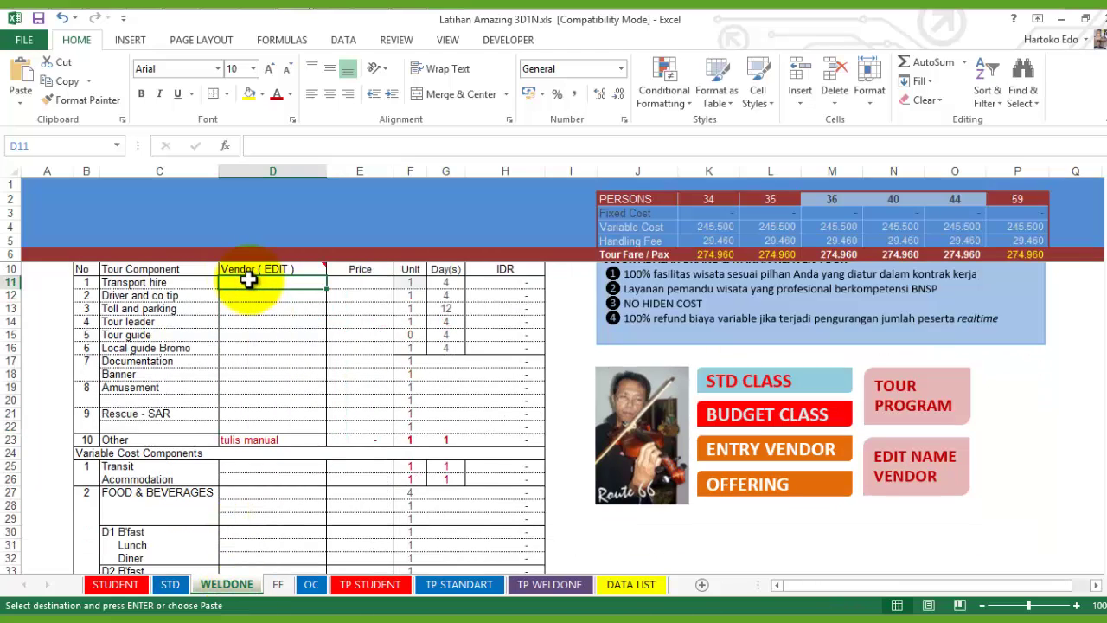
left_click(25, 91)
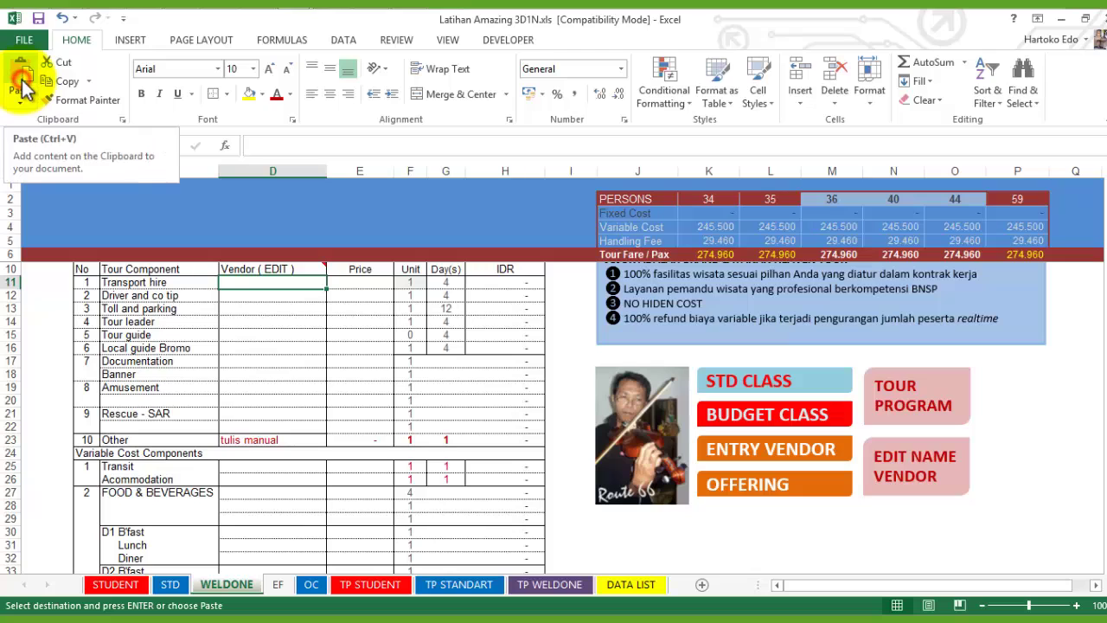
left_click(24, 90)
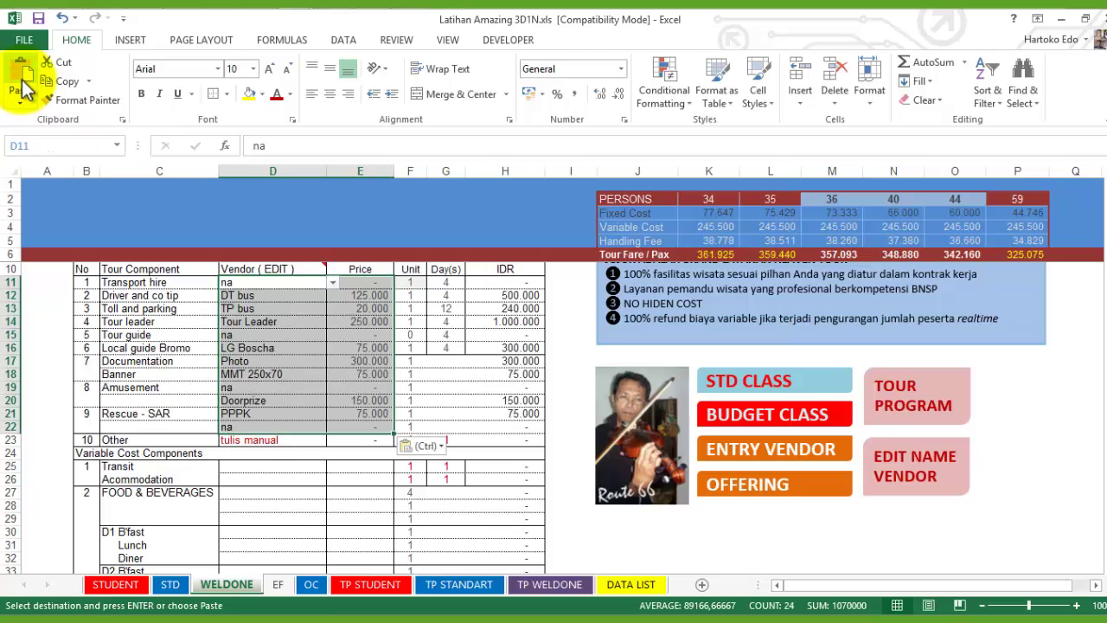
Change the VLOOKUP column index in E11 to 4, fill it down through E22, and check the filled formulas.
left_click(367, 285)
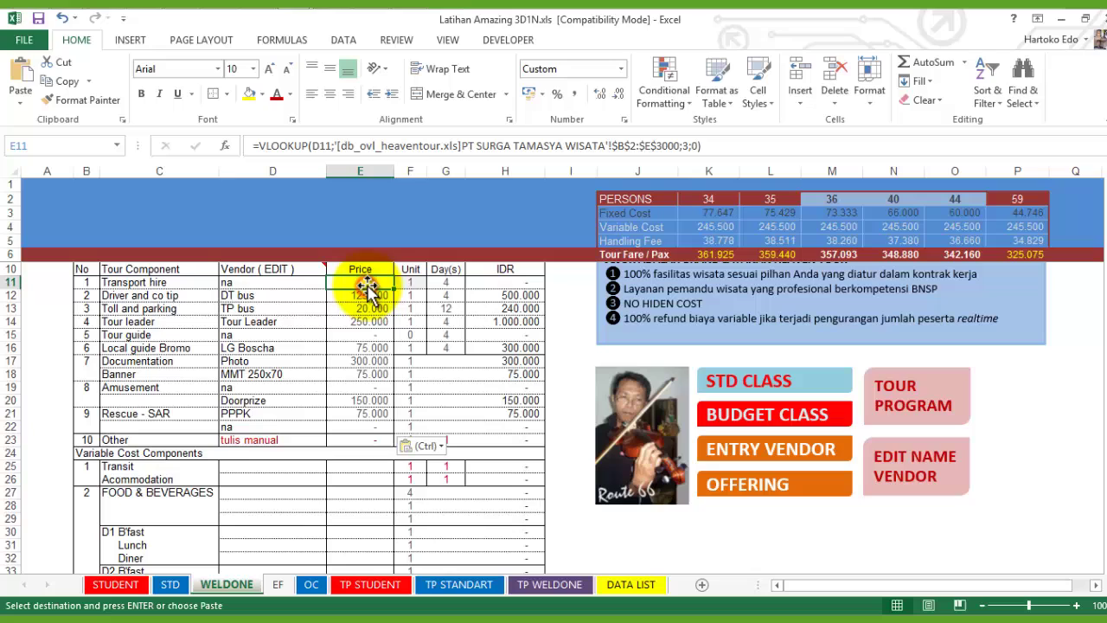
left_click(686, 145)
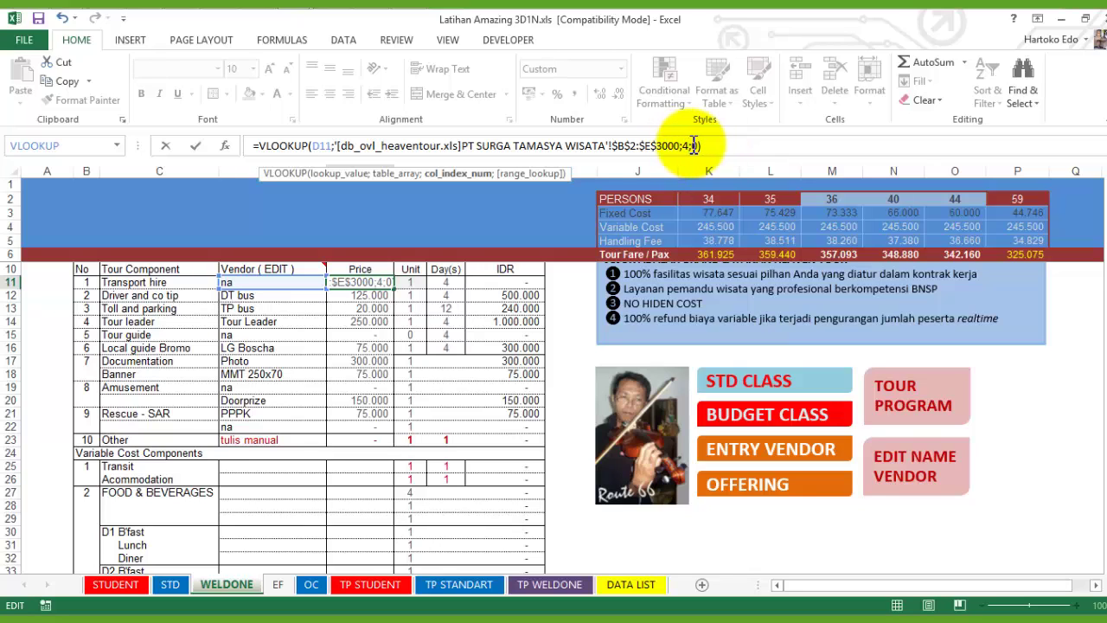
key("Return")
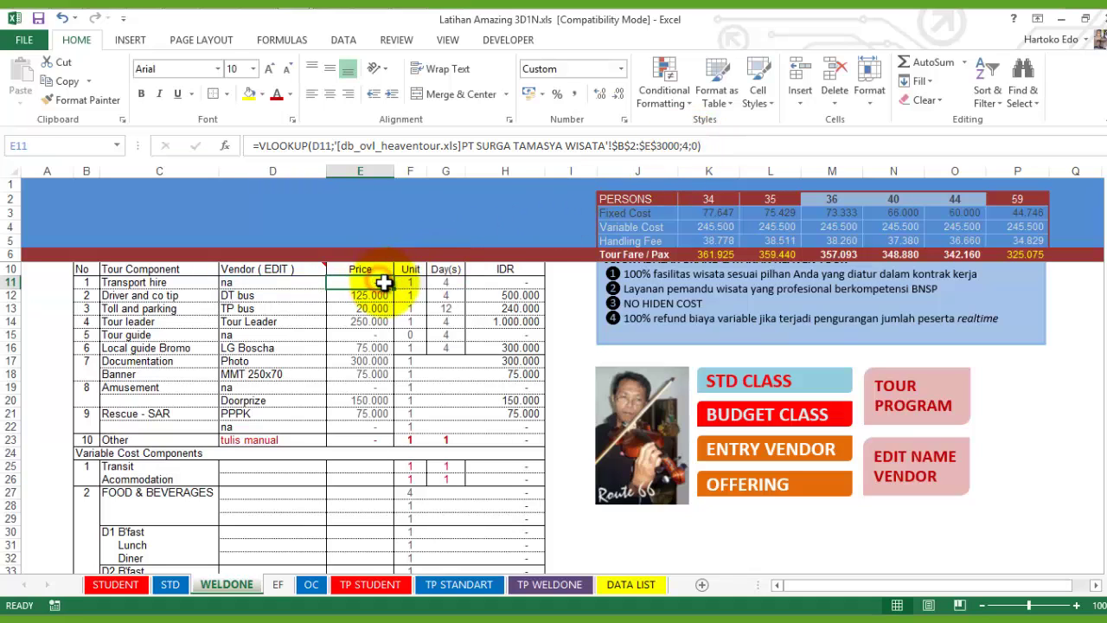
left_click_drag(393, 295, 383, 429)
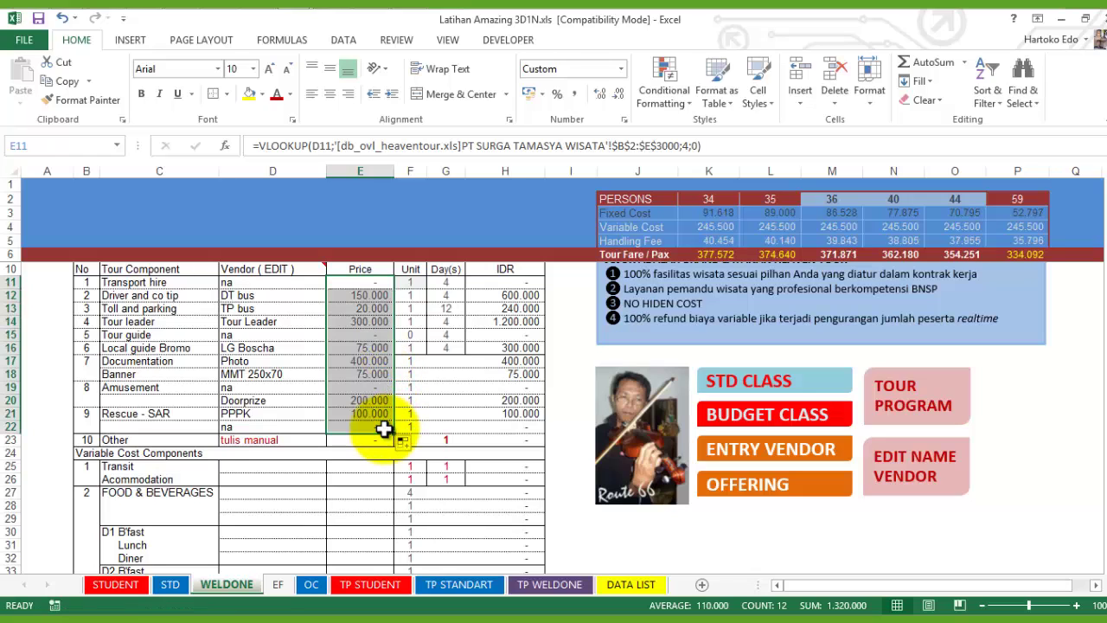
left_click(370, 308)
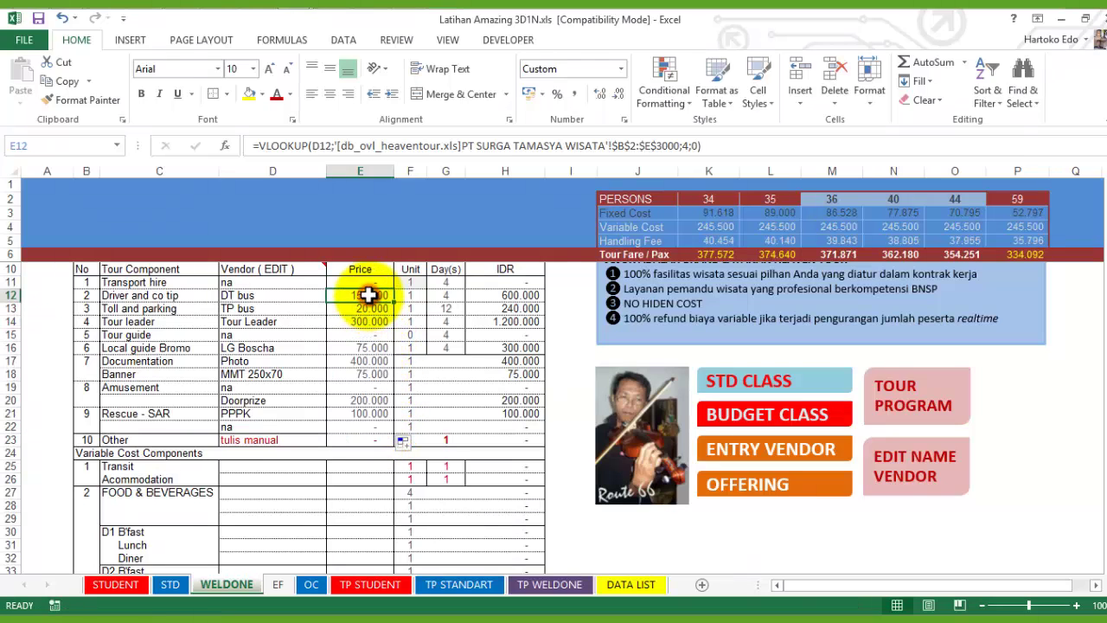
left_click(688, 145)
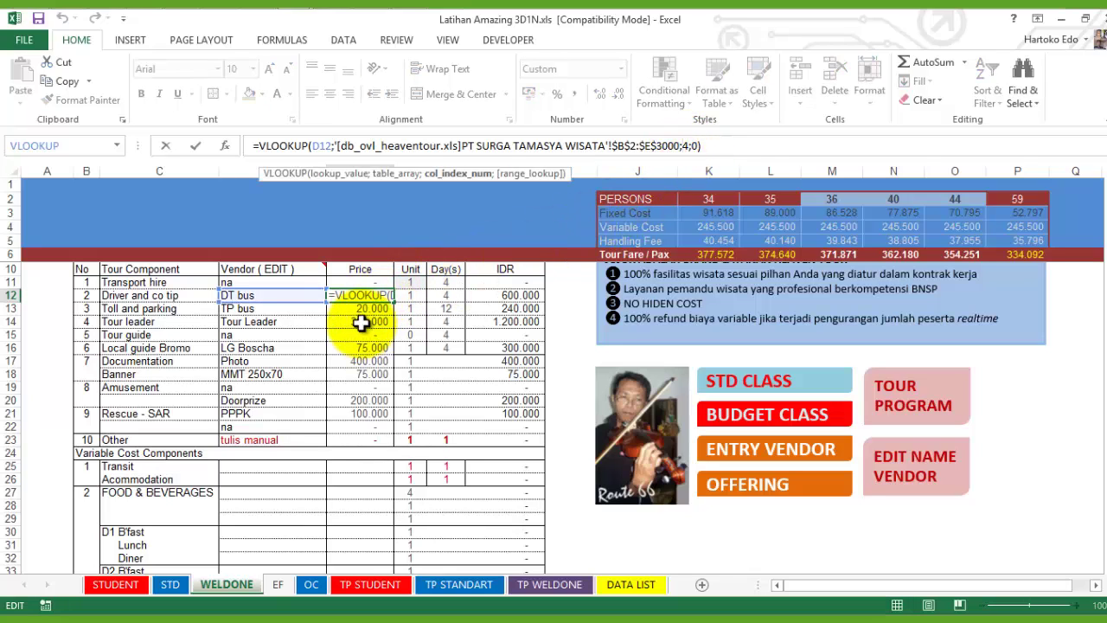
key("Escape")
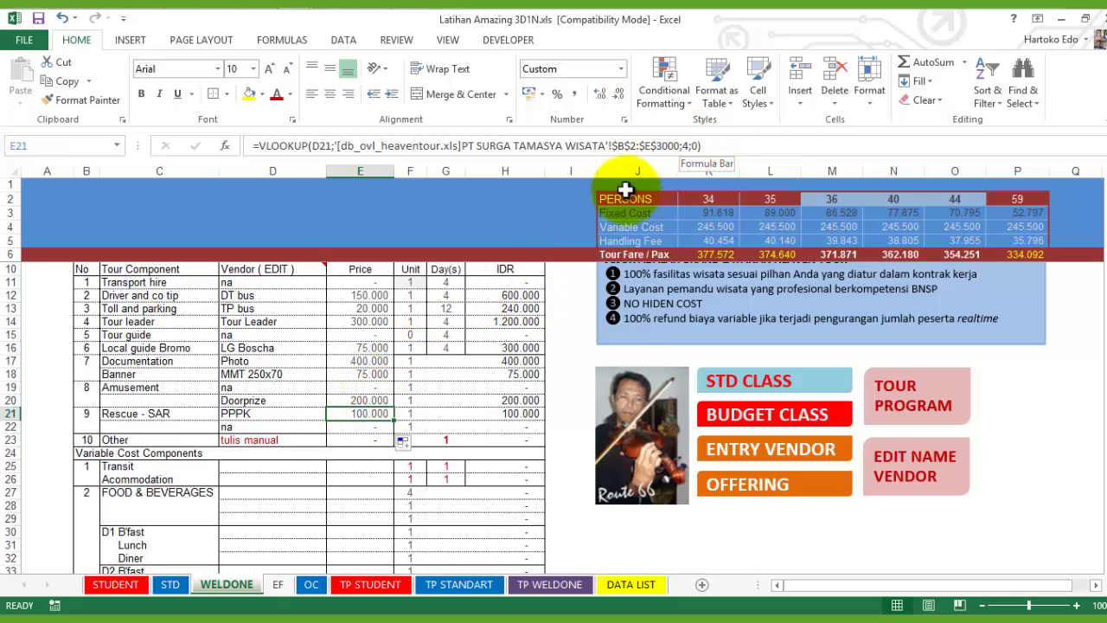
left_click(360, 427)
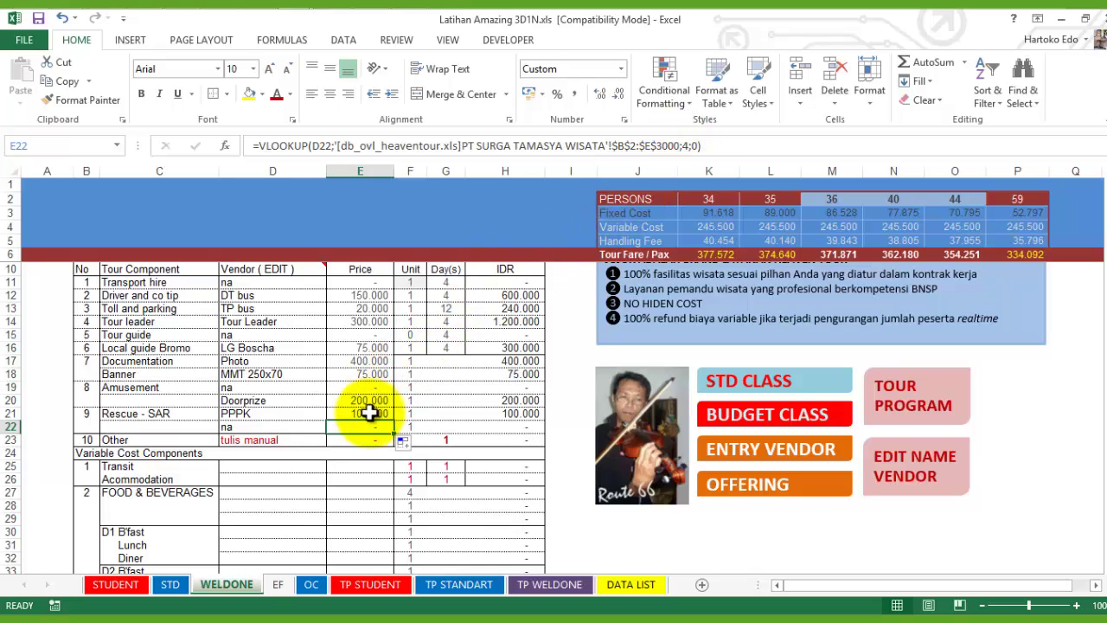
Copy the transit and accommodation vendors and prices in D25:E26 of STD to the same cells on WELDONE.
mouse_move(357, 468)
left_mouse_down()
mouse_move(279, 459)
mouse_move(350, 476)
left_mouse_up()
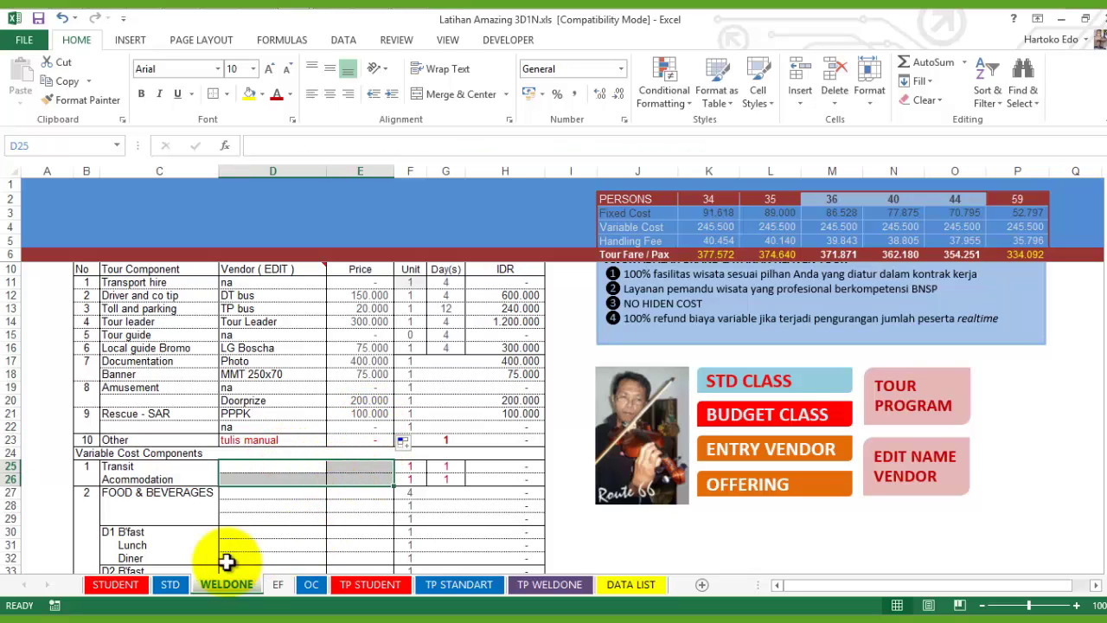
left_click(176, 586)
left_click_drag(259, 518, 374, 527)
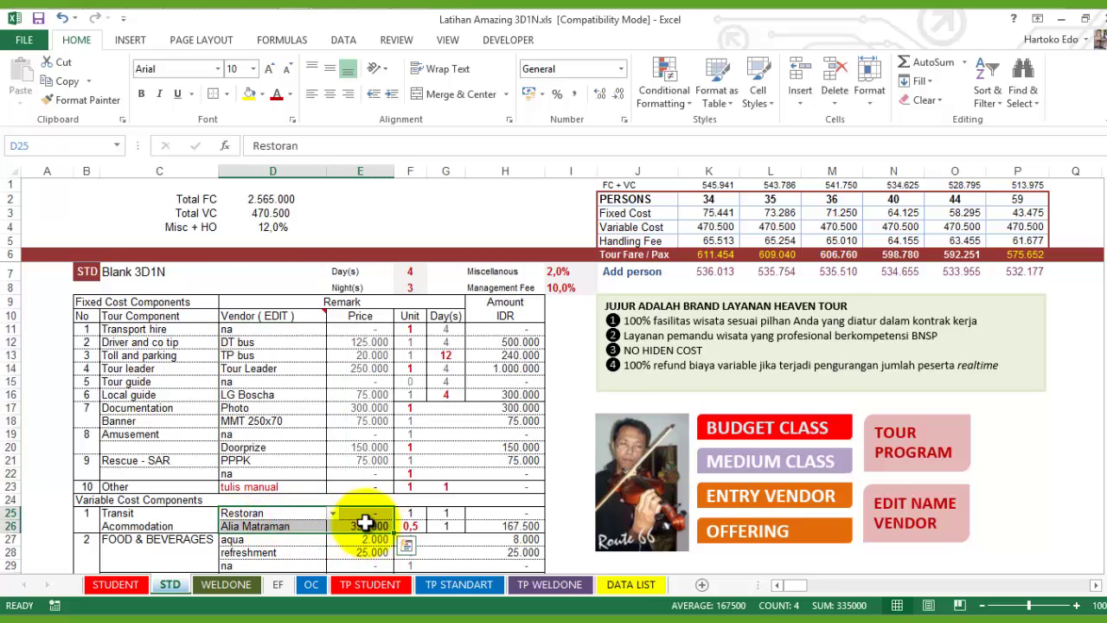
left_click(66, 82)
left_click(227, 585)
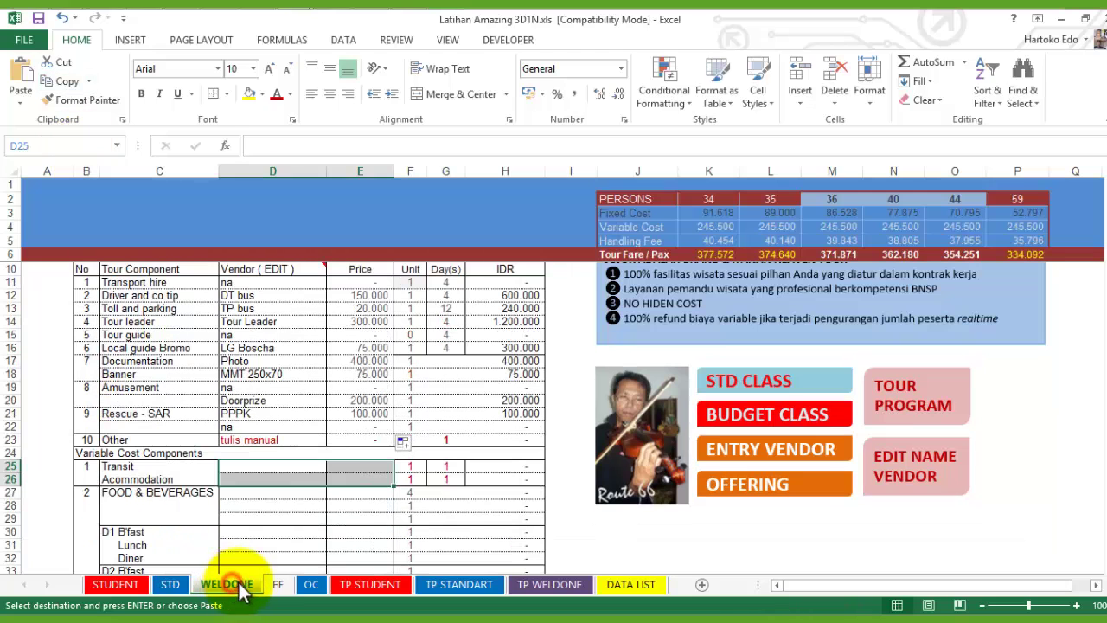
left_click(250, 469)
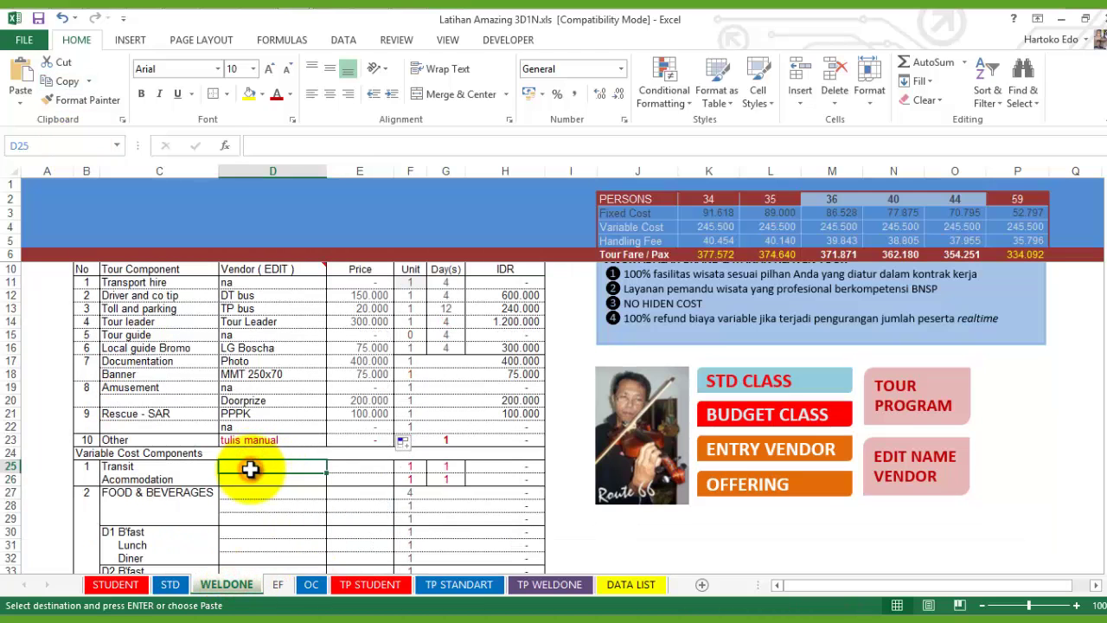
left_click(20, 76)
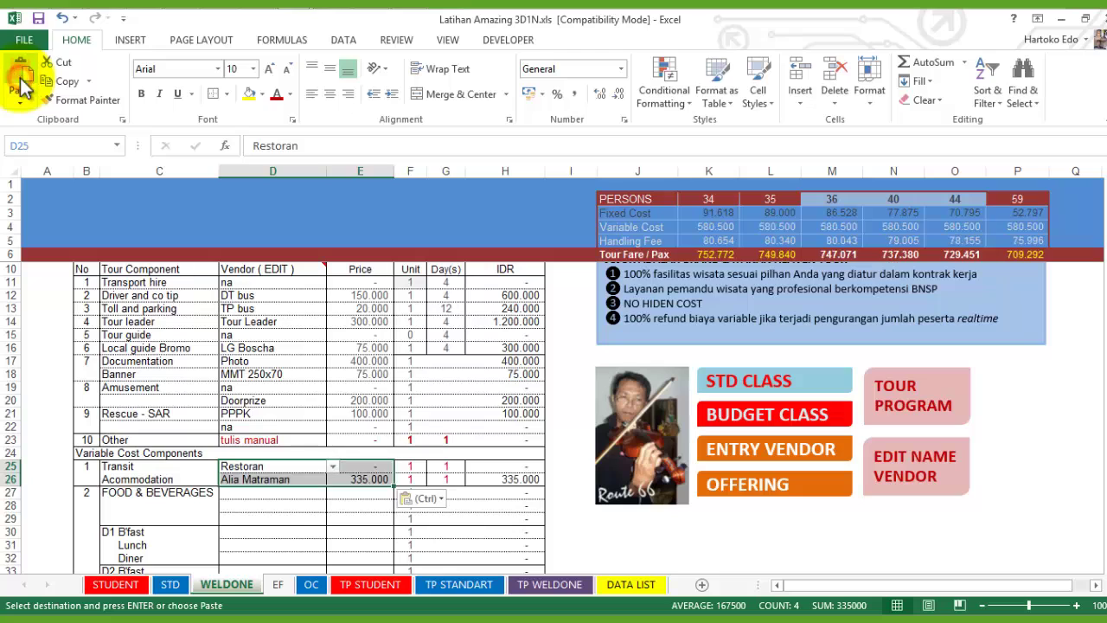
Set the VLOOKUP column index to 4 in the transit and accommodation price cells E25 and E26.
left_click(380, 466)
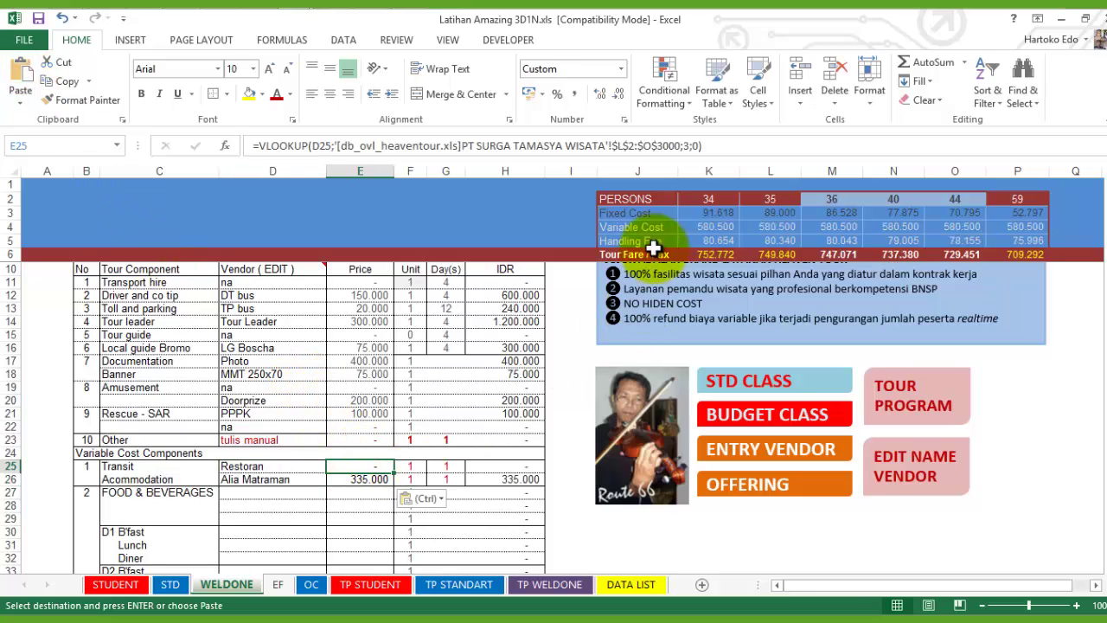
double_click(683, 145)
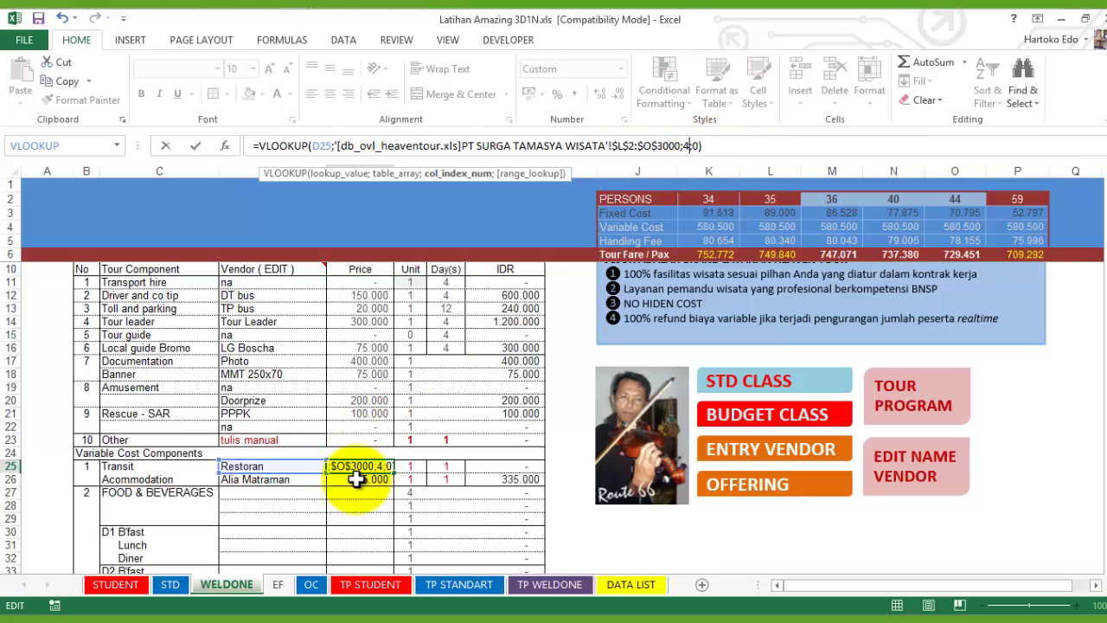
key("Return")
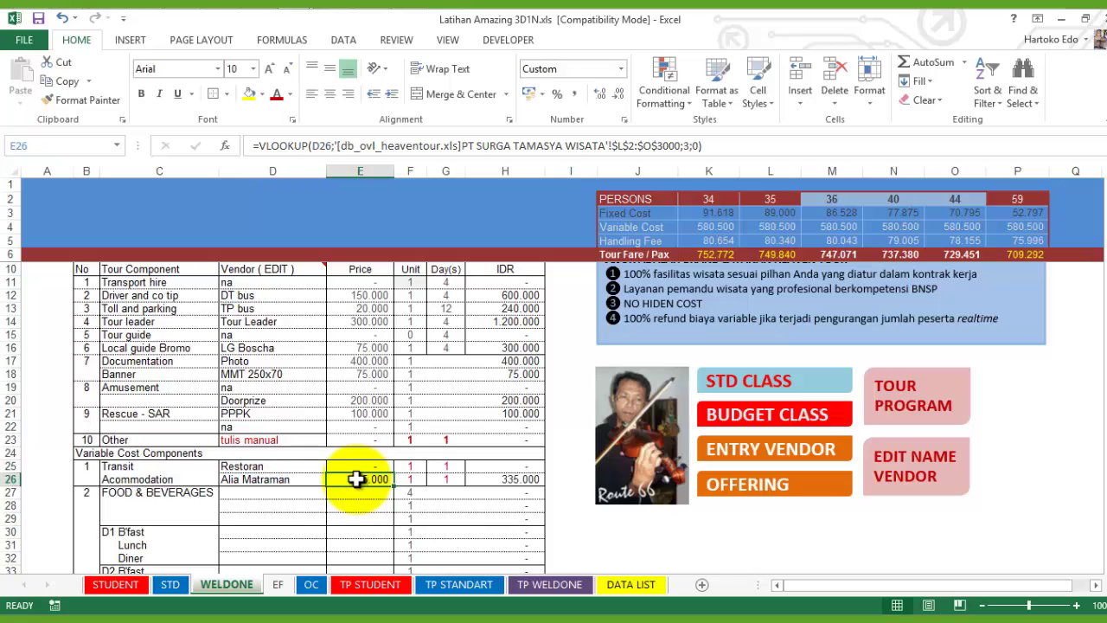
left_click(689, 148)
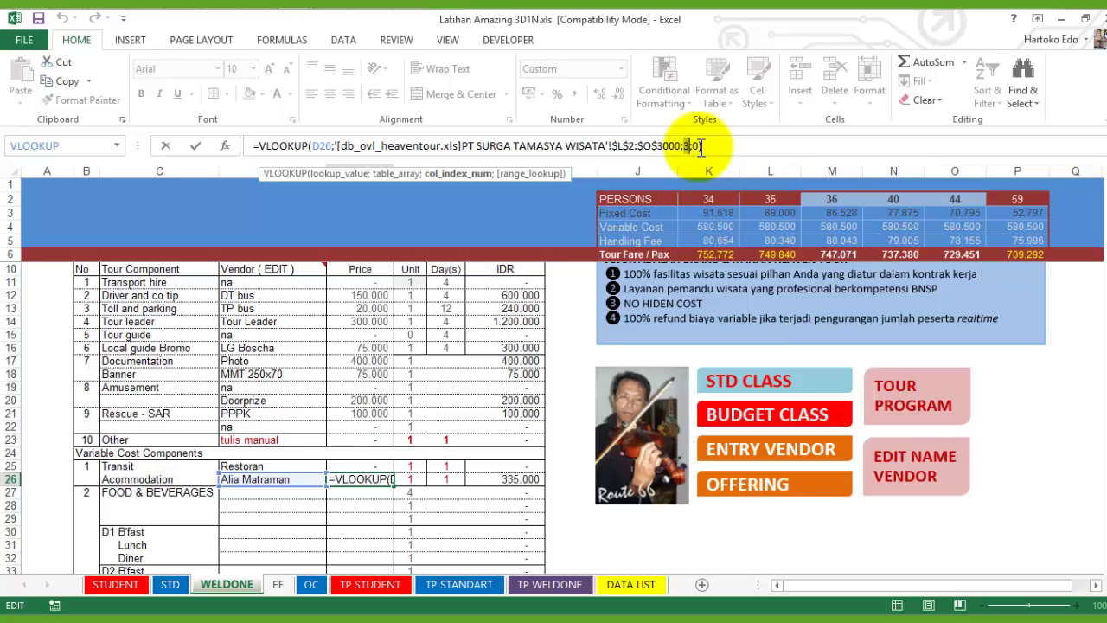
key("Return")
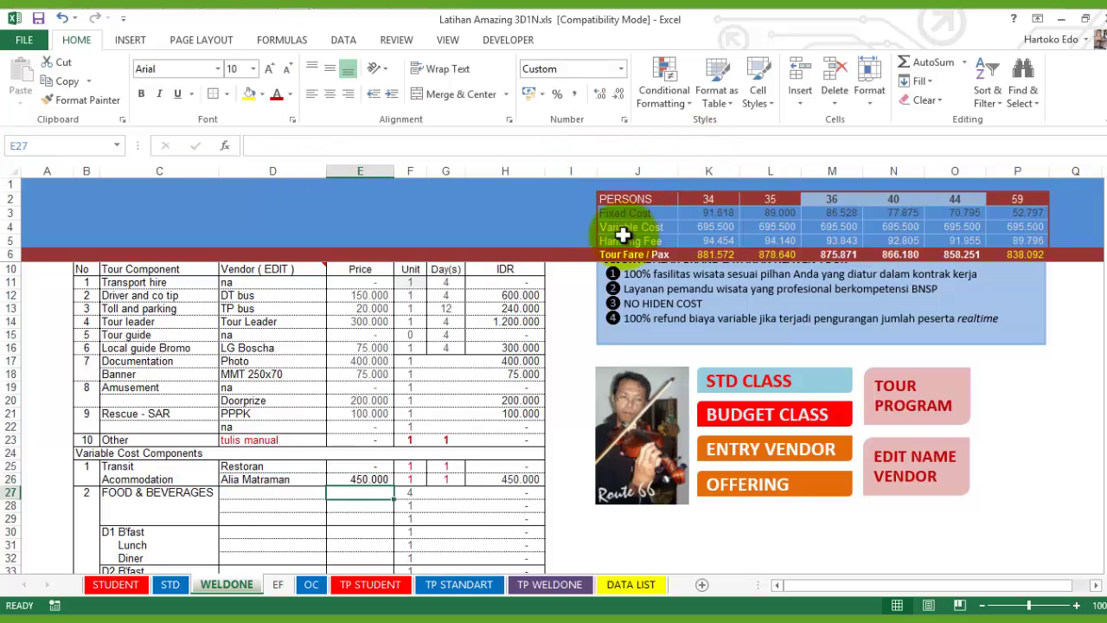
Copy the first three food and beverage rows, D27:E29, from the STD sheet to D27 on WELDONE.
left_click(243, 494)
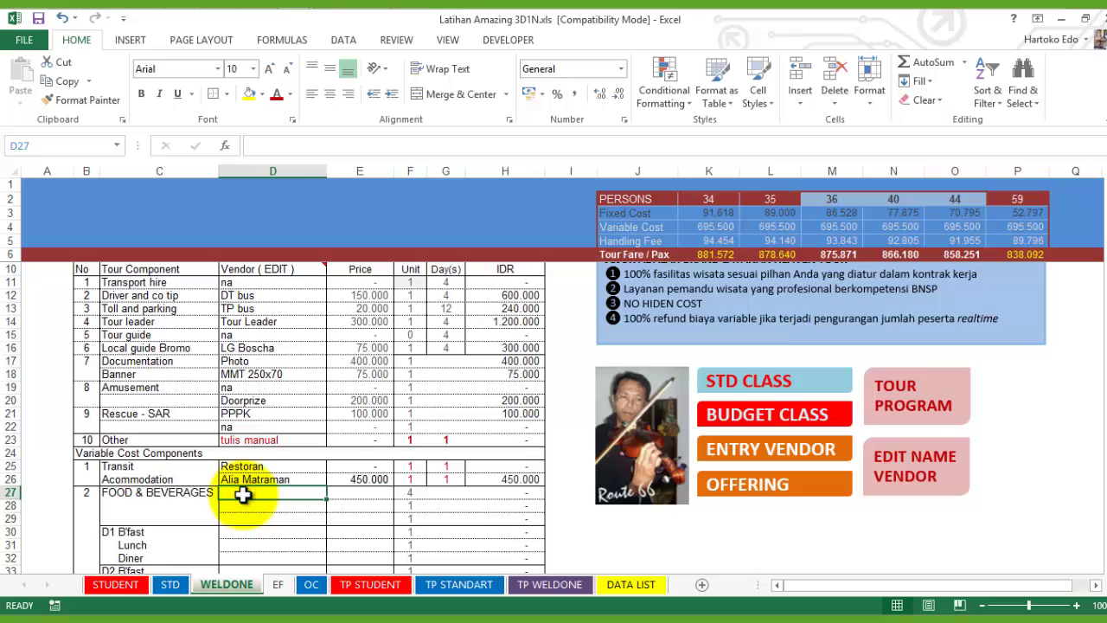
scroll(243, 494, "down", 2)
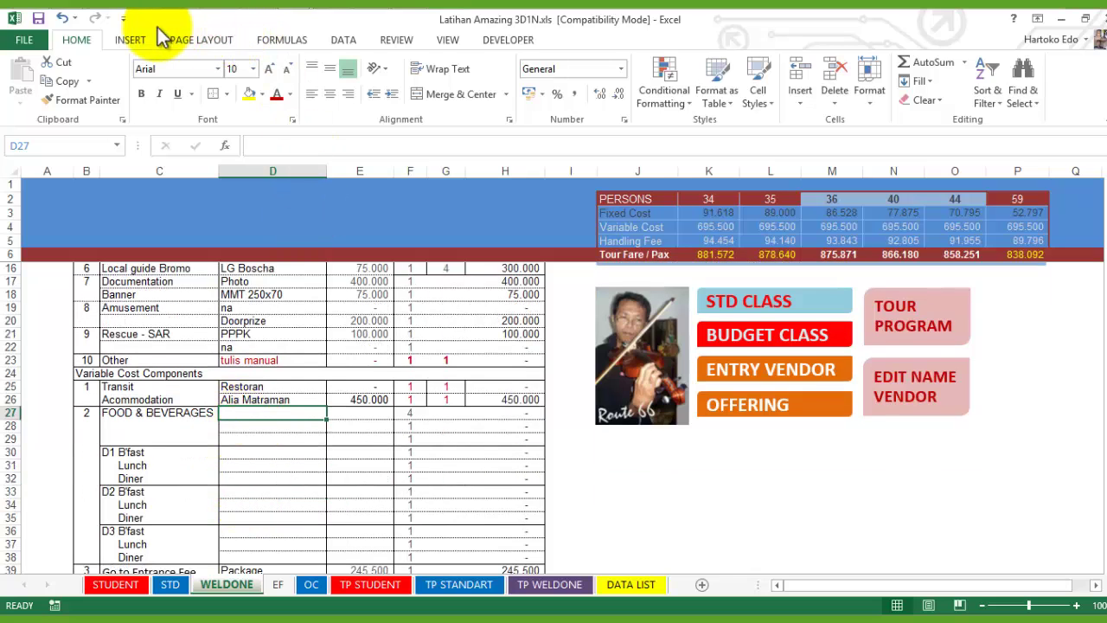
left_click(166, 584)
scroll(338, 494, "down", 3)
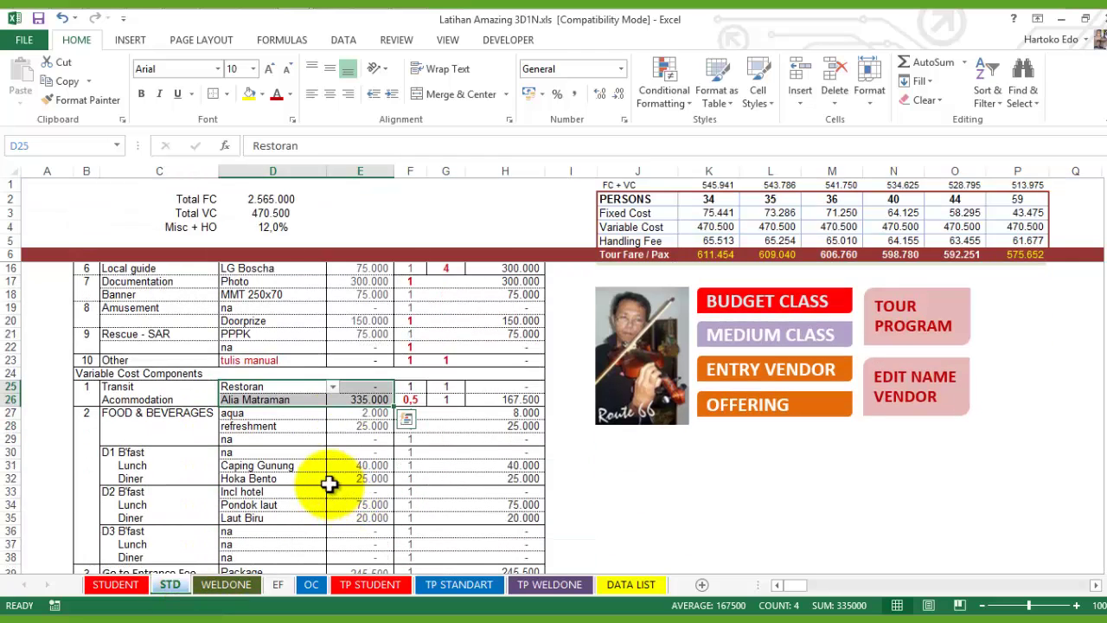
left_click_drag(237, 413, 376, 440)
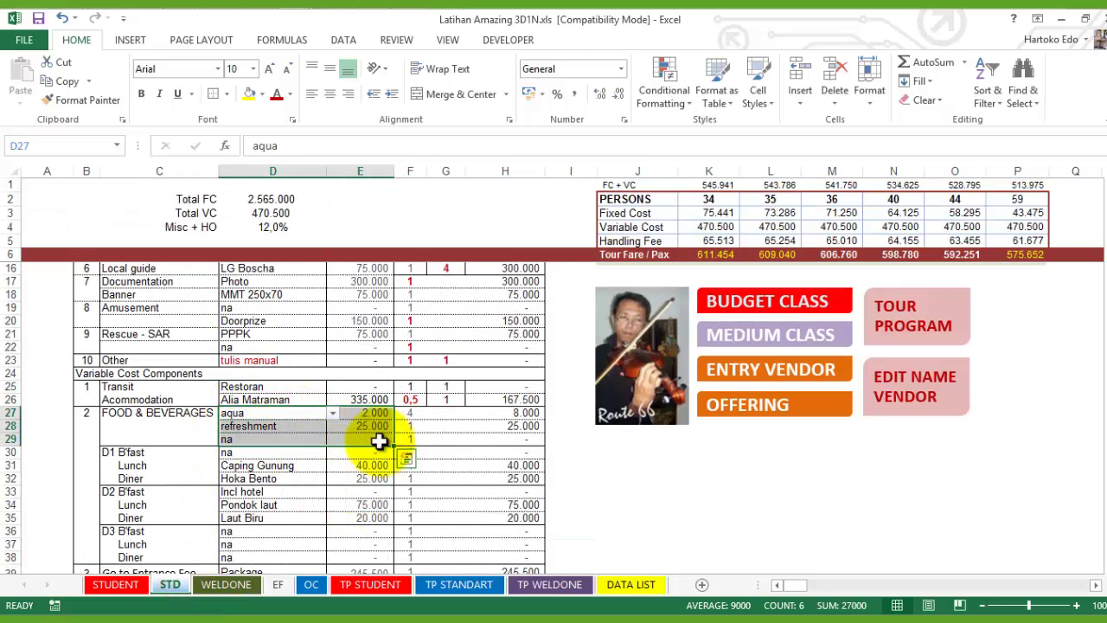
left_click(61, 83)
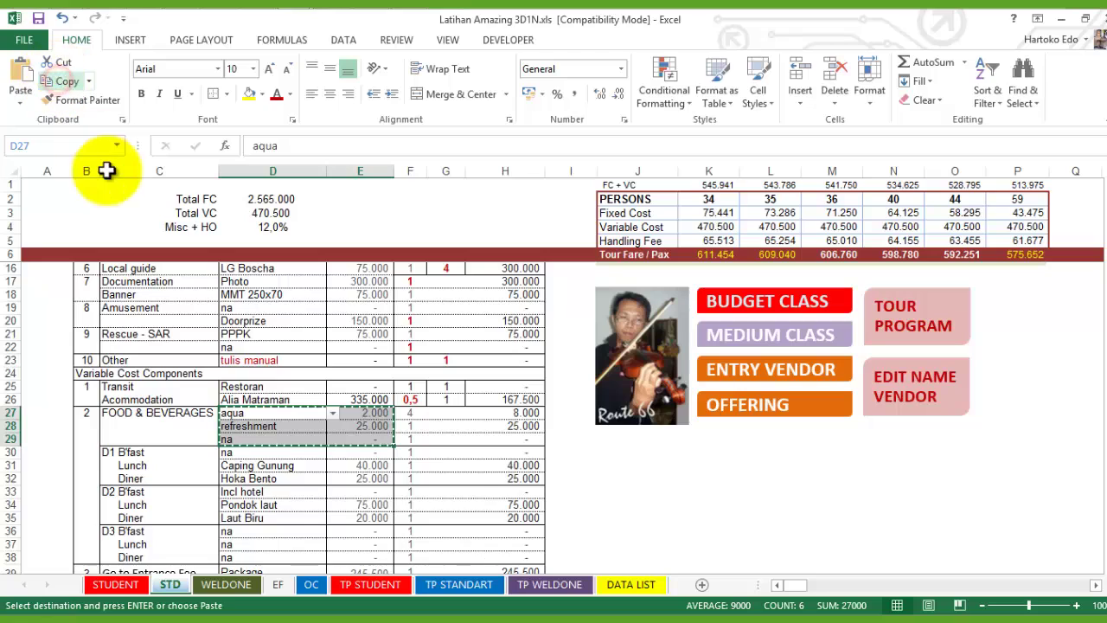
left_click(234, 586)
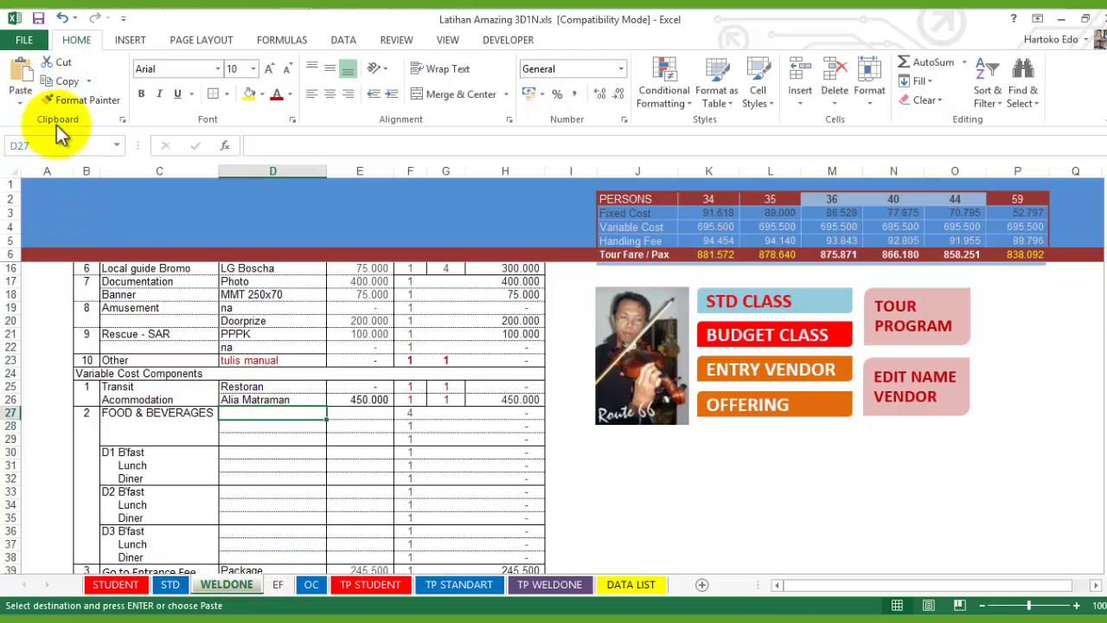
left_click(20, 76)
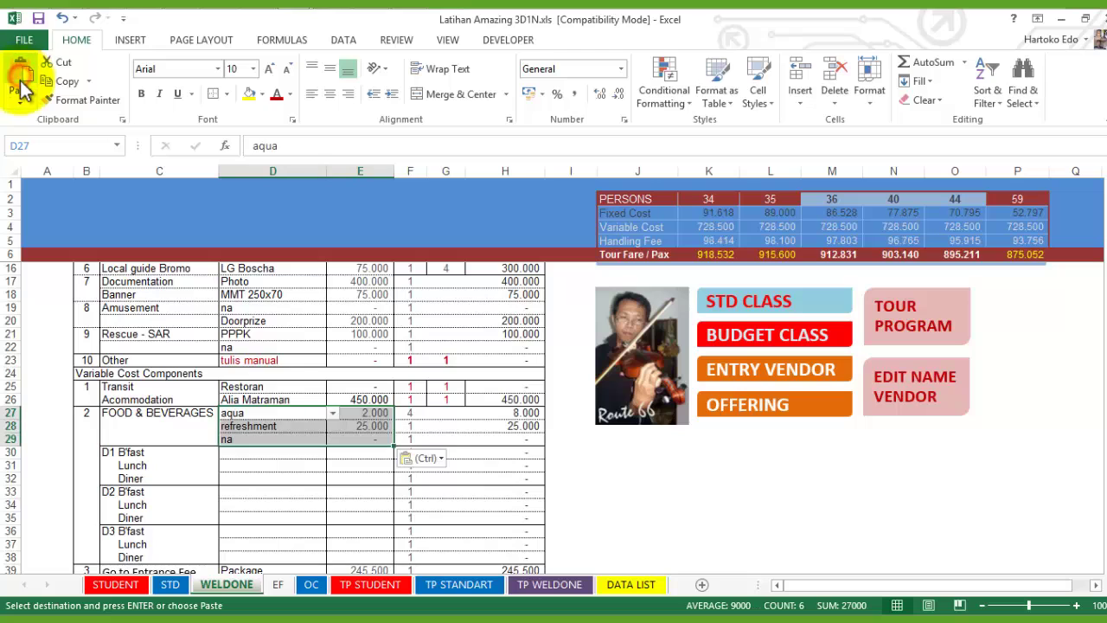
Change the VLOOKUP column index in the aqua price cell E27 to 4 and fill it down to E29.
left_click(371, 411)
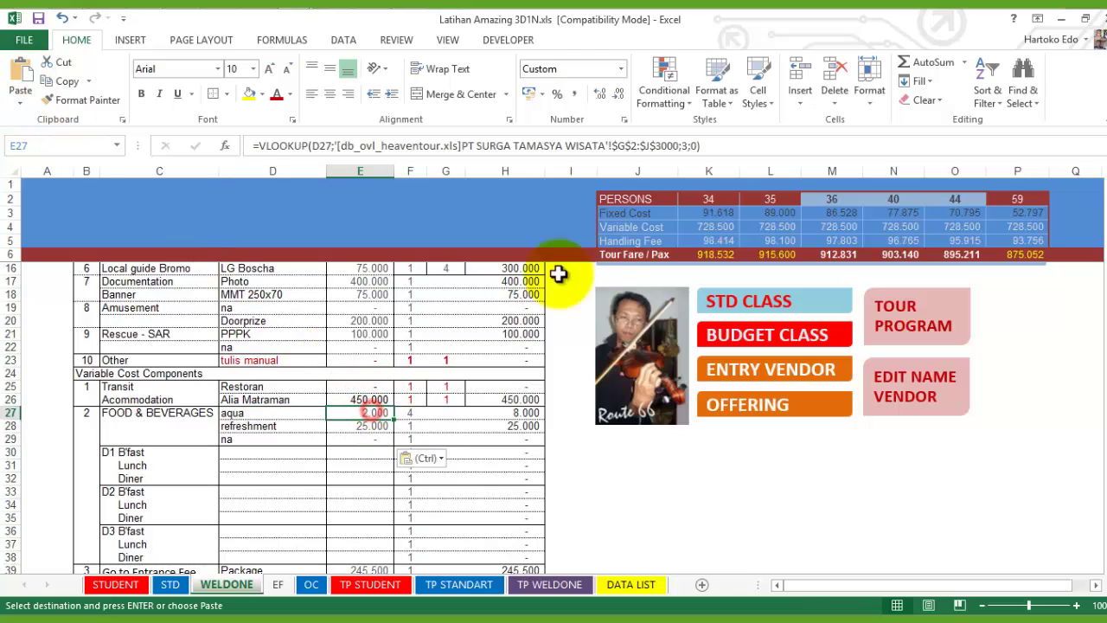
left_click(685, 147)
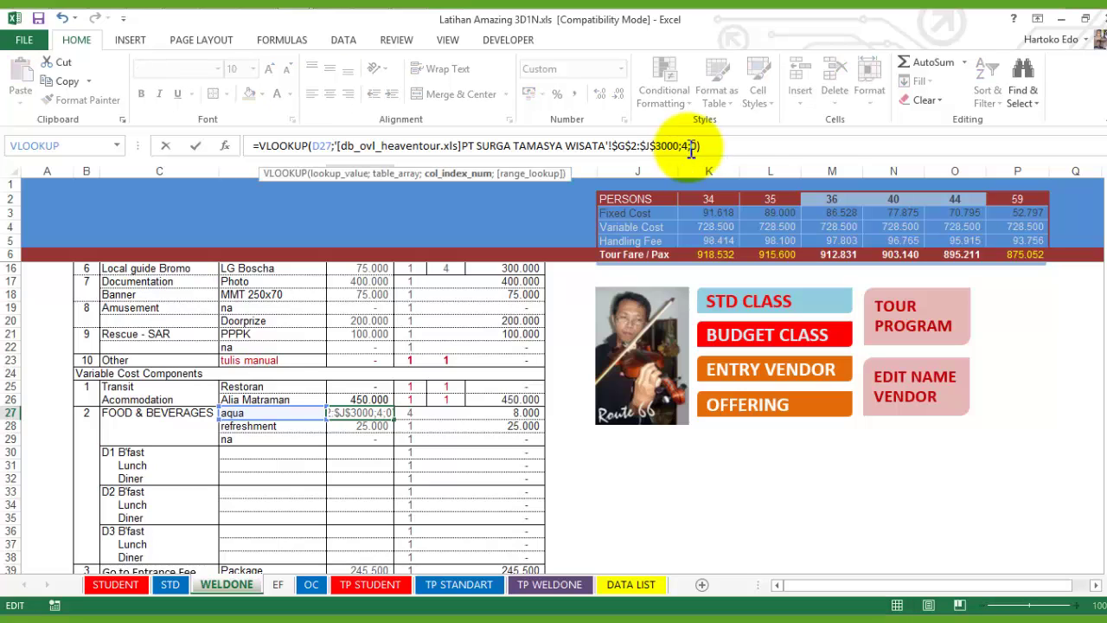
key("BackSpace")
type("3")
key("Return")
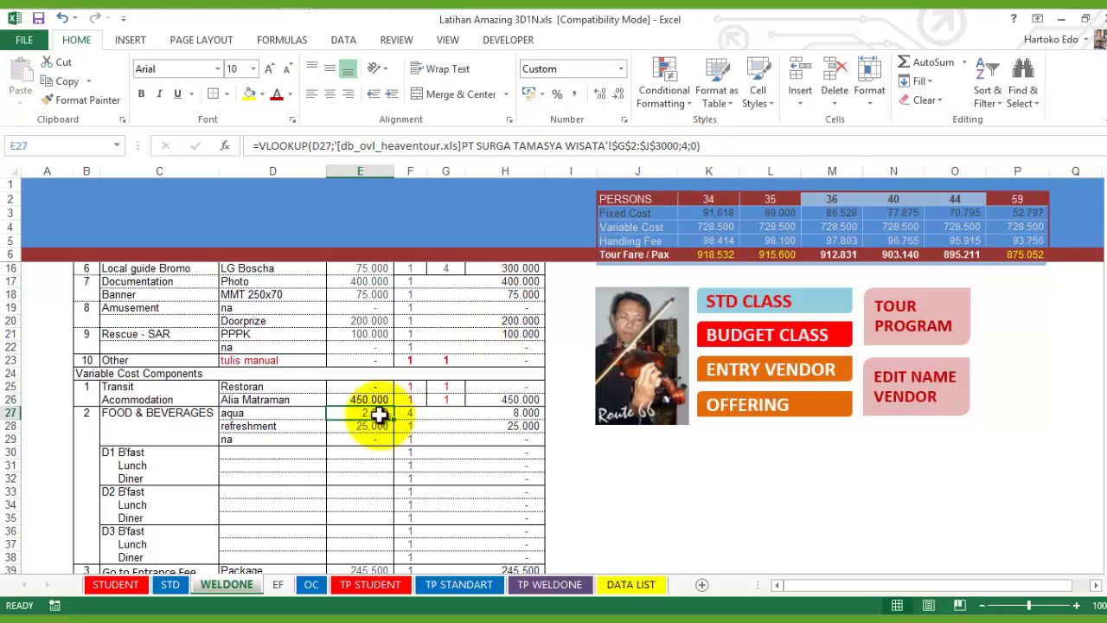
left_click_drag(393, 421, 394, 445)
left_click(260, 452)
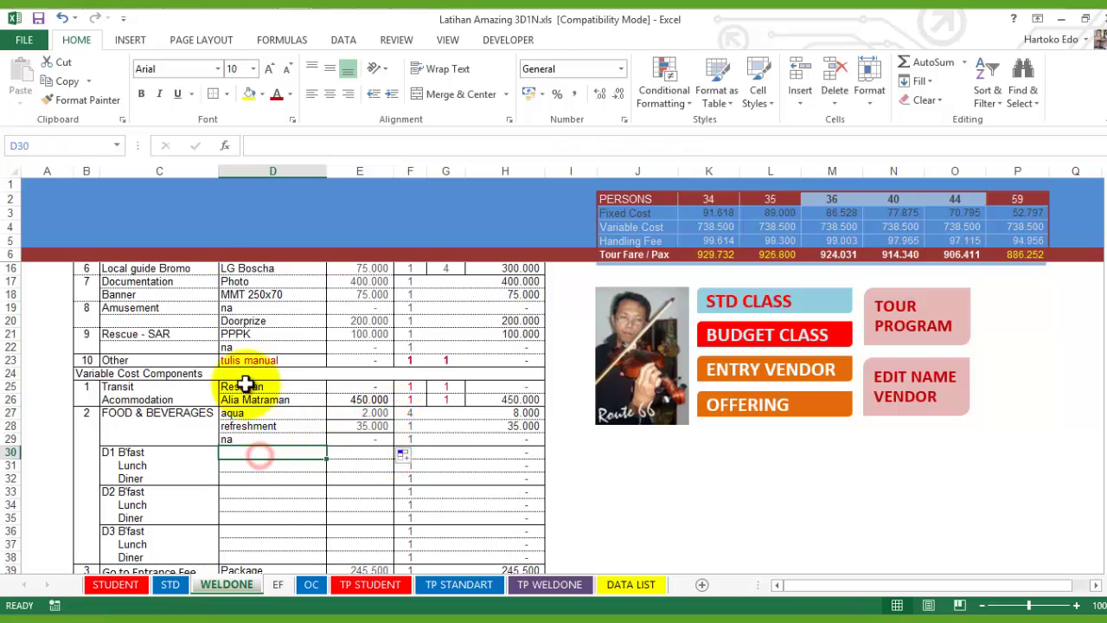
Copy the D1 to D3 meal vendors and prices in D30:E38 of STD to the same cells on WELDONE.
left_click(171, 584)
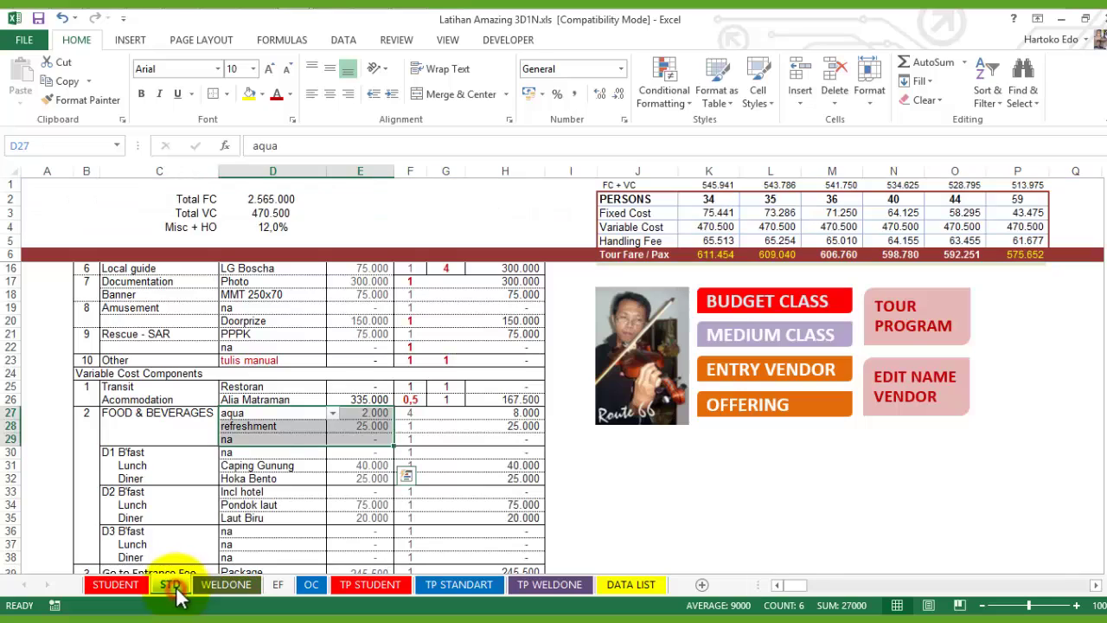
left_click(251, 452)
scroll(320, 477, "down", 2)
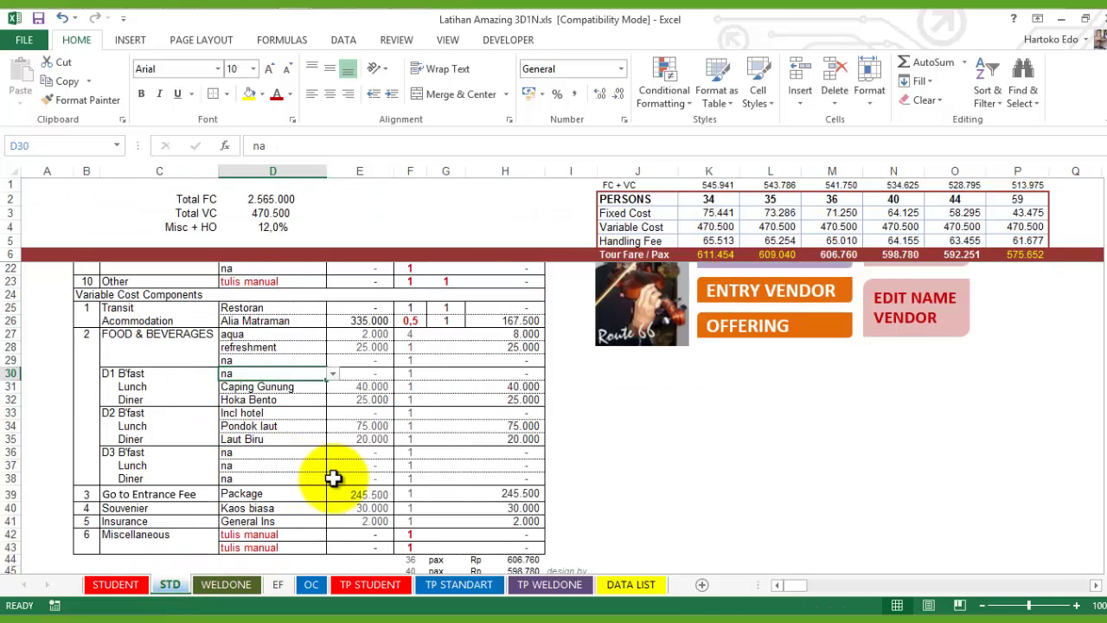
left_click(378, 478, "shift")
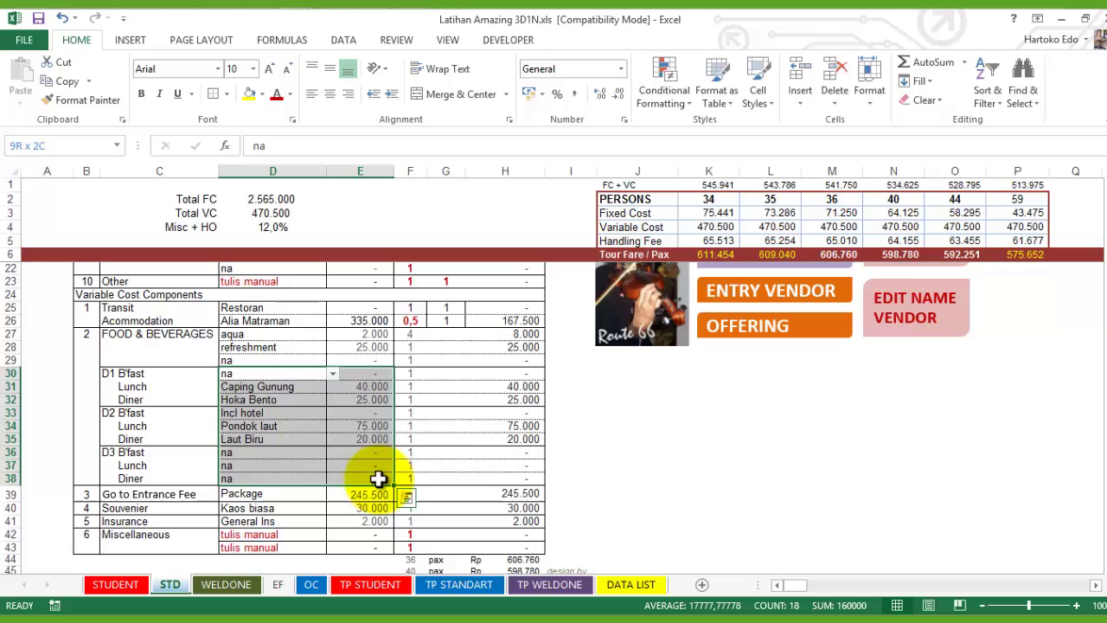
left_click(55, 80)
left_click(228, 584)
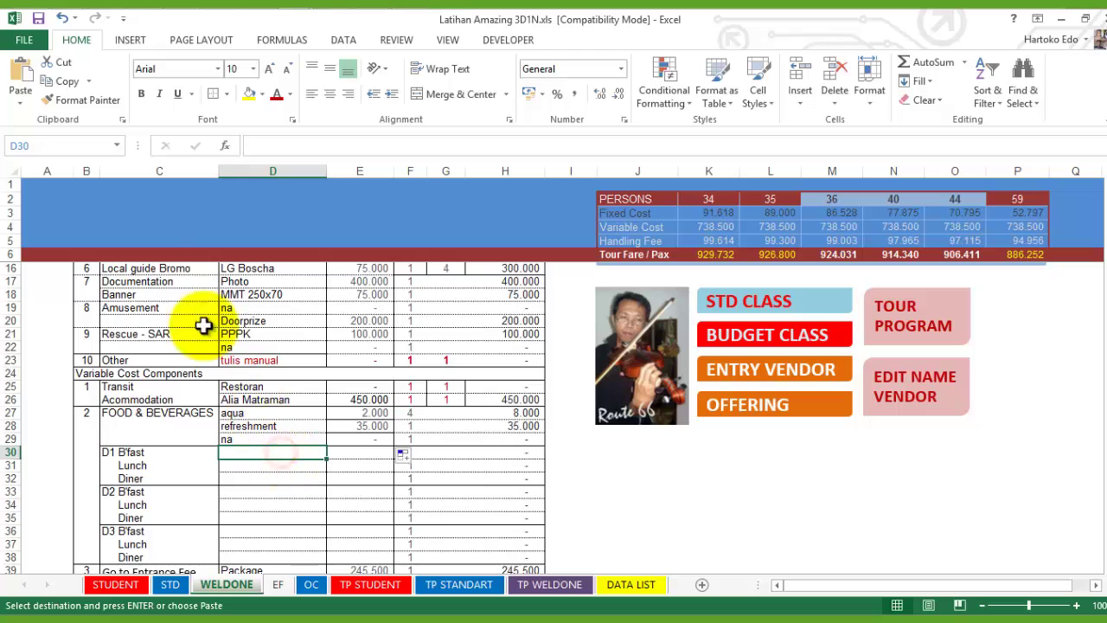
left_click(23, 82)
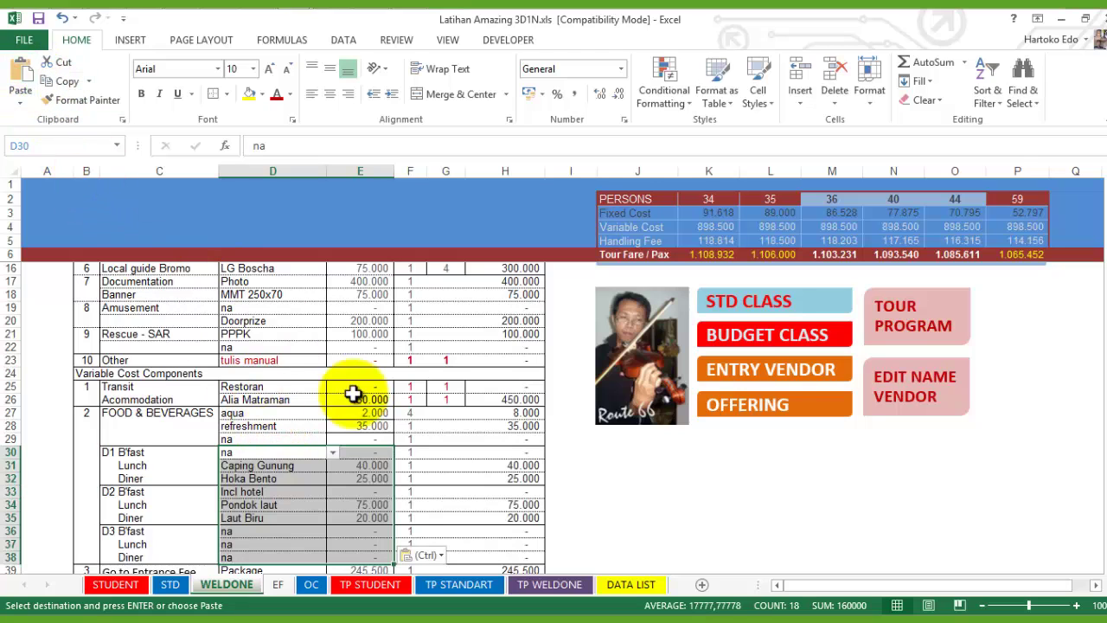
Change the VLOOKUP column index in the D1 breakfast price cell E30 to 4 and fill it down to E38.
left_click(370, 452)
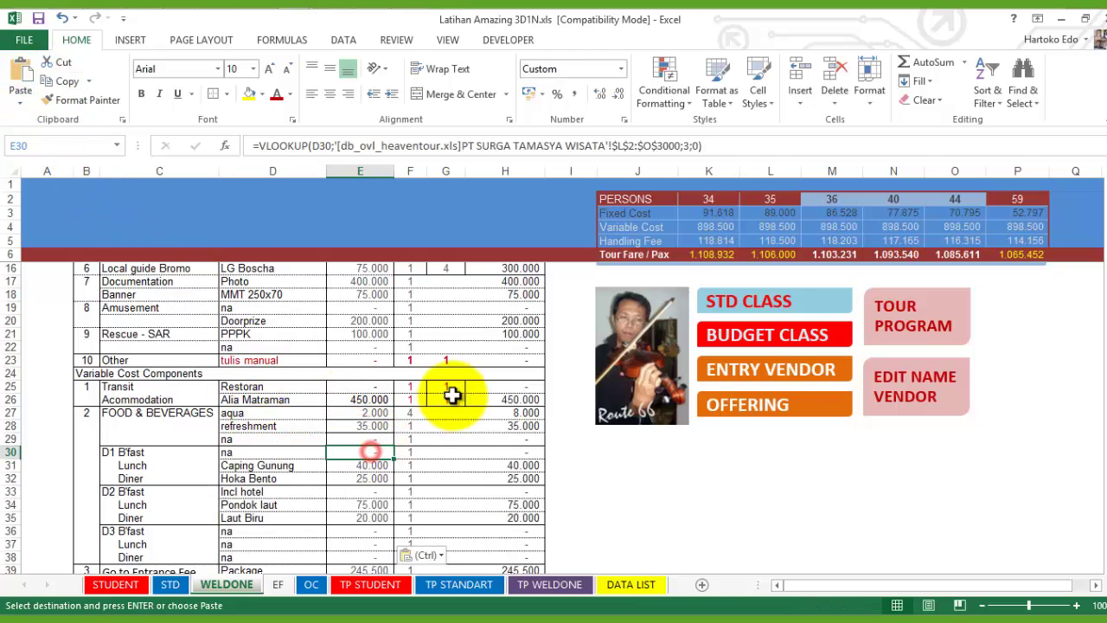
left_click(685, 146)
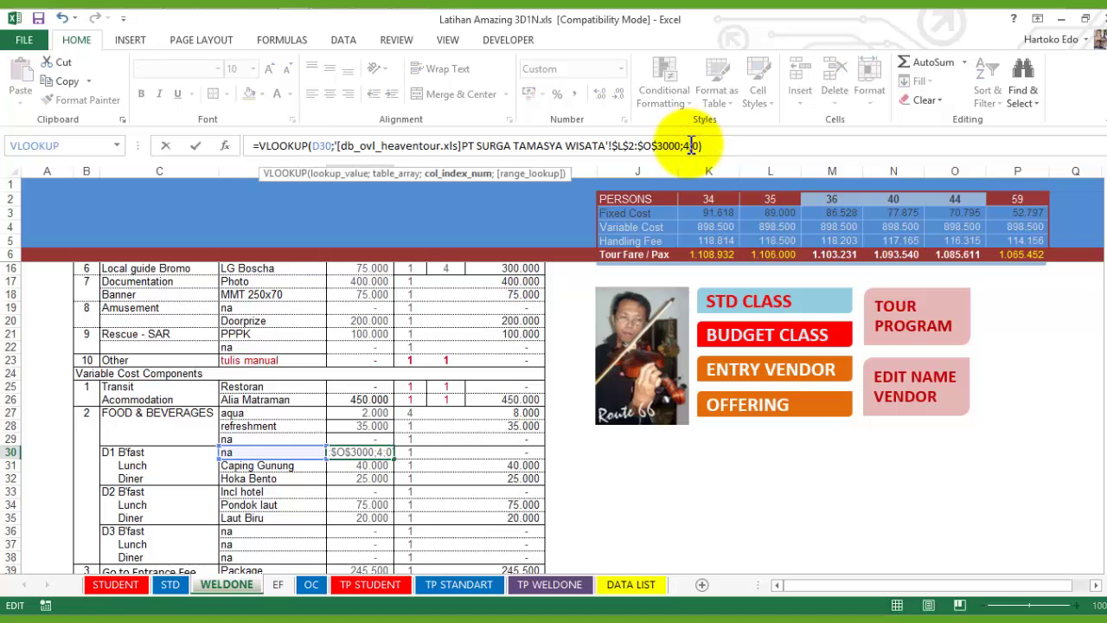
key("Return")
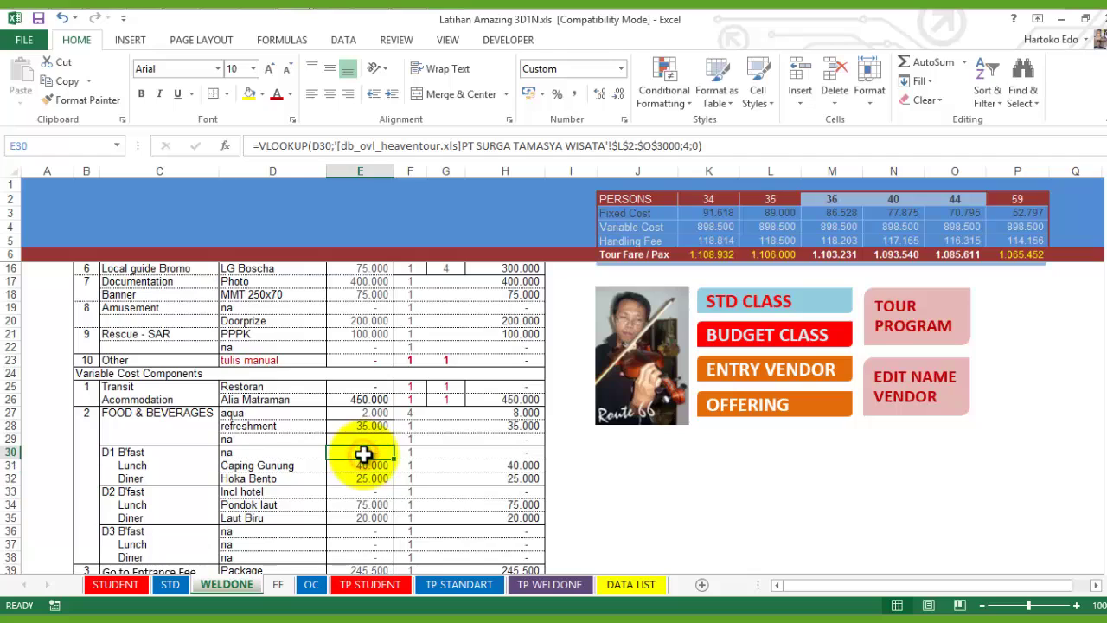
scroll(364, 453, "down", 2)
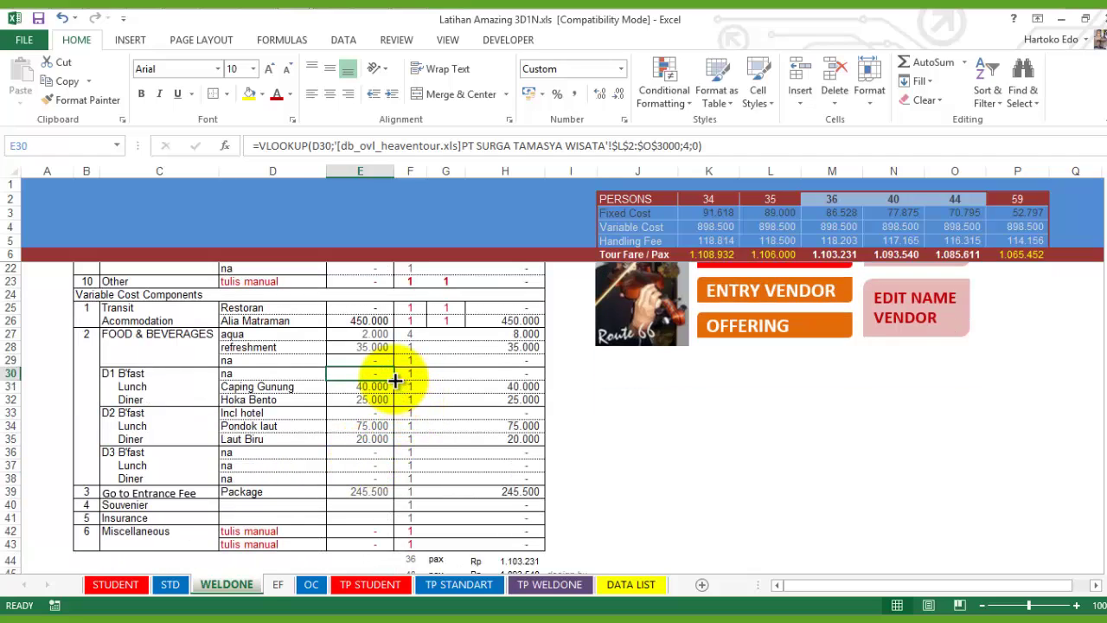
left_click_drag(394, 380, 397, 481)
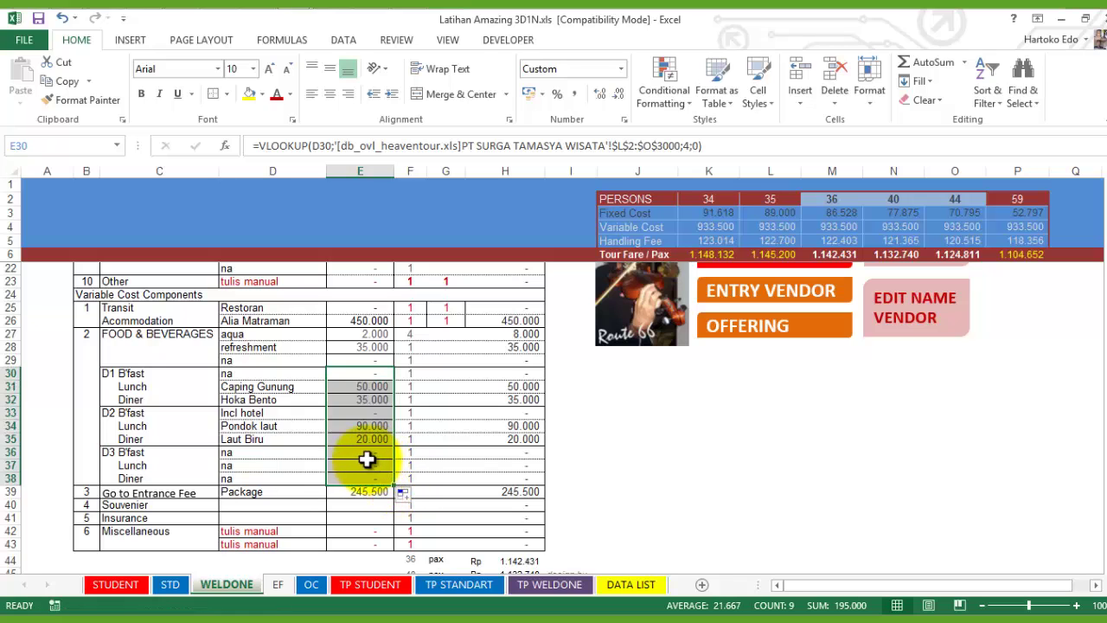
Copy the souvenir and insurance vendors and prices, D40:E41, from the STD sheet to D40 on WELDONE.
left_click(269, 504)
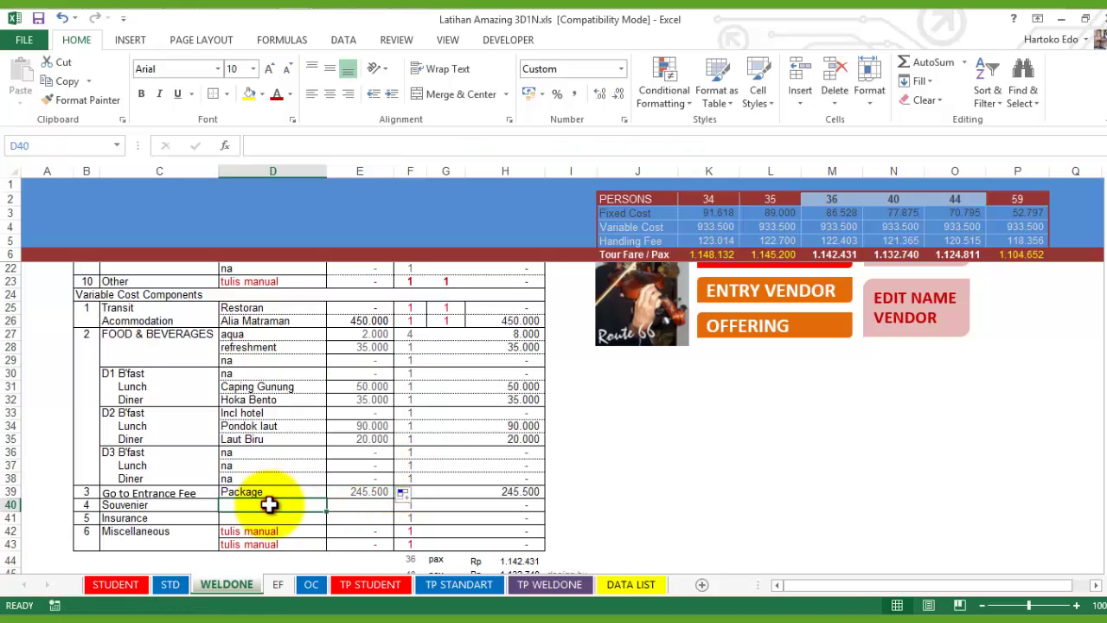
left_click(169, 584)
scroll(236, 484, "down", 1)
left_click_drag(245, 470, 366, 483)
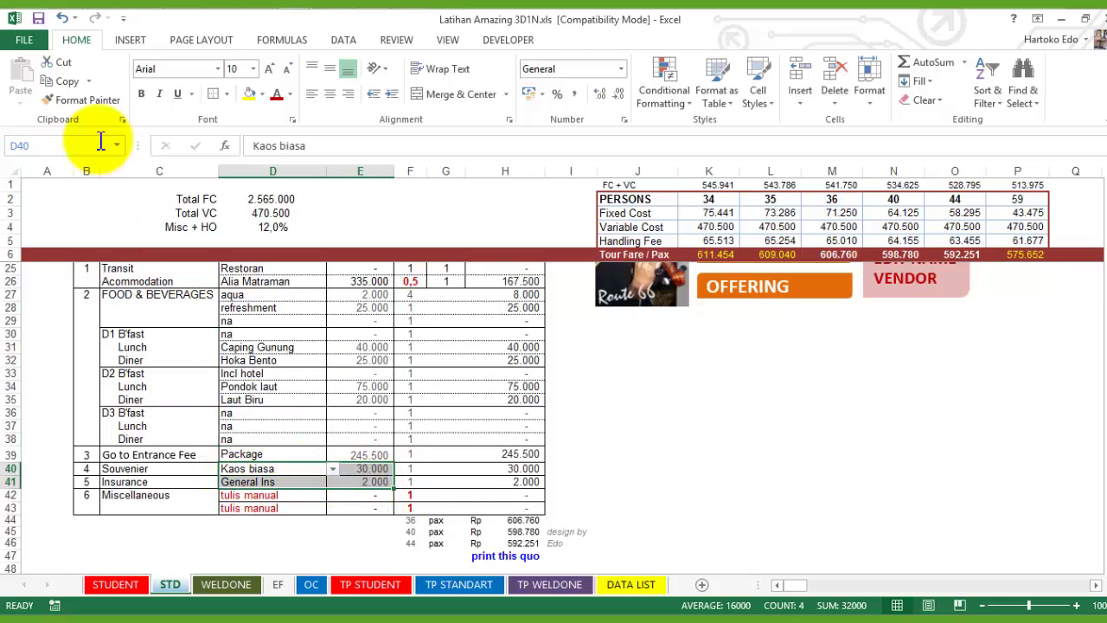
left_click(62, 81)
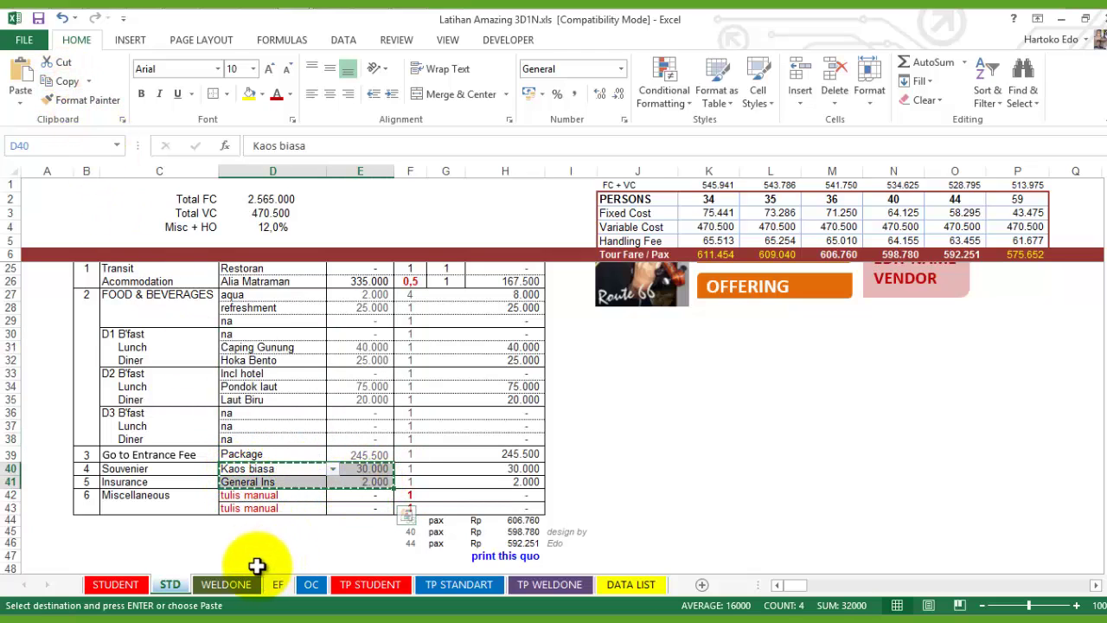
left_click(226, 584)
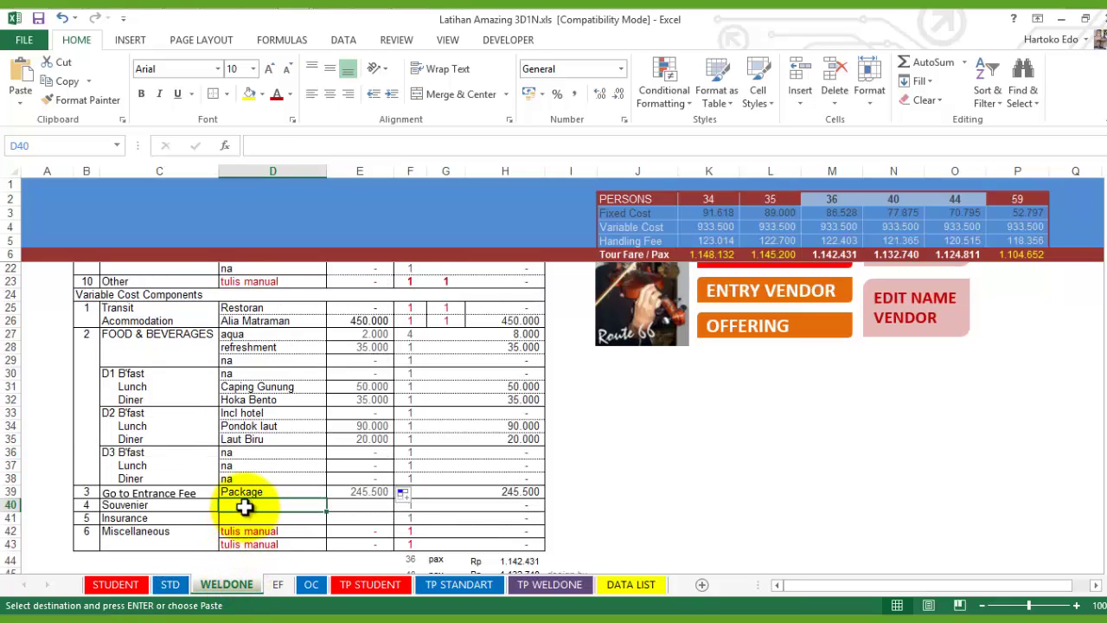
left_click(19, 83)
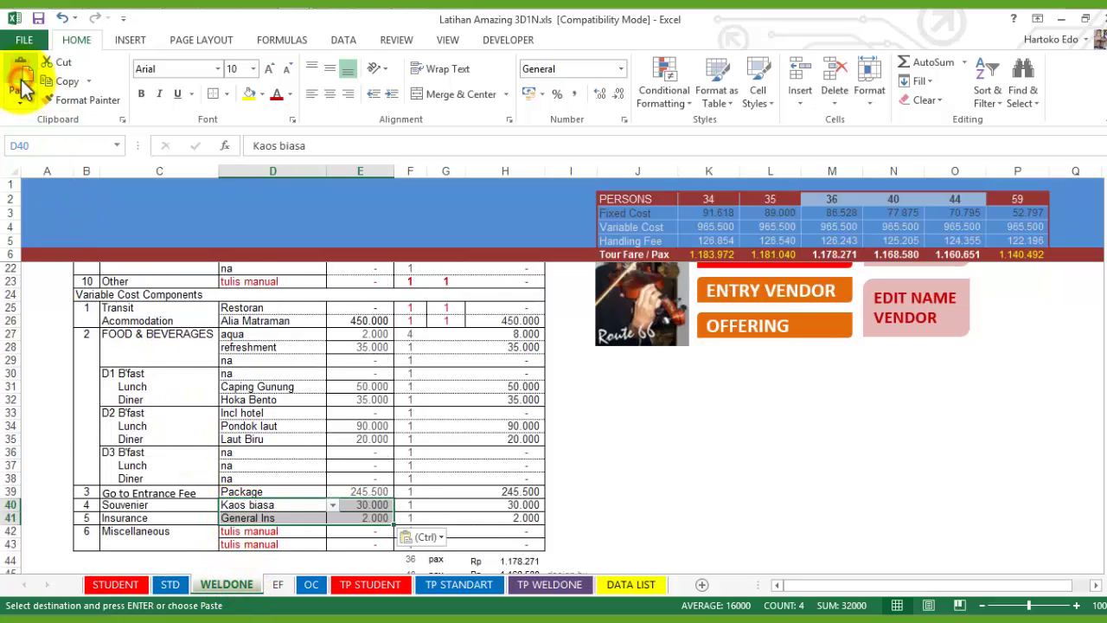
Set the VLOOKUP column index to 4 in the souvenir and insurance price cells E40 and E41.
left_click(363, 505)
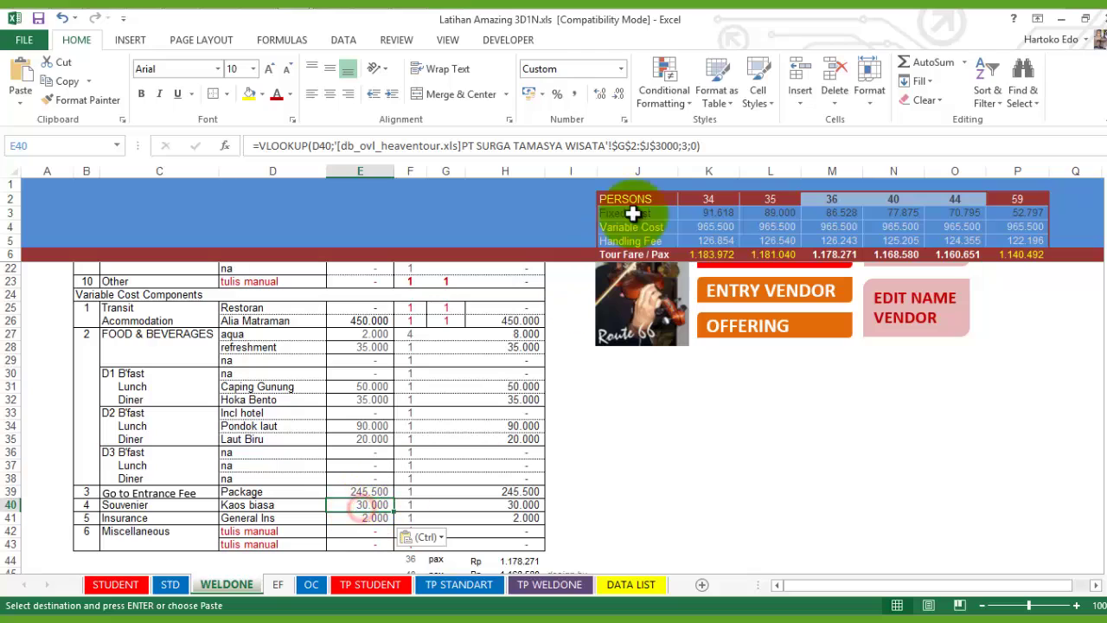
left_click(684, 145)
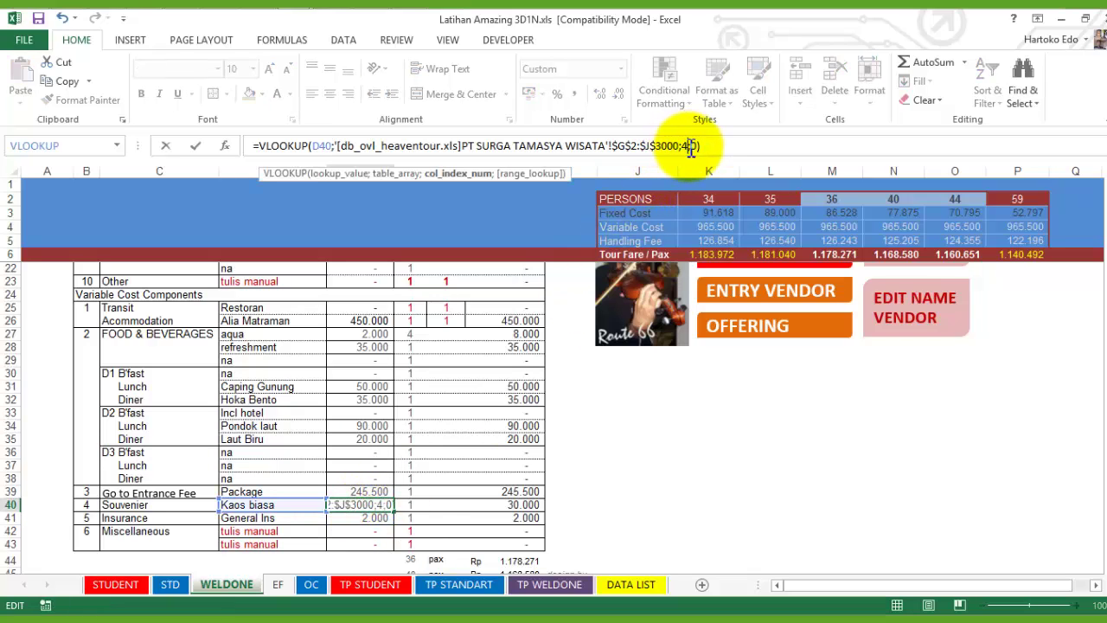
key("Return")
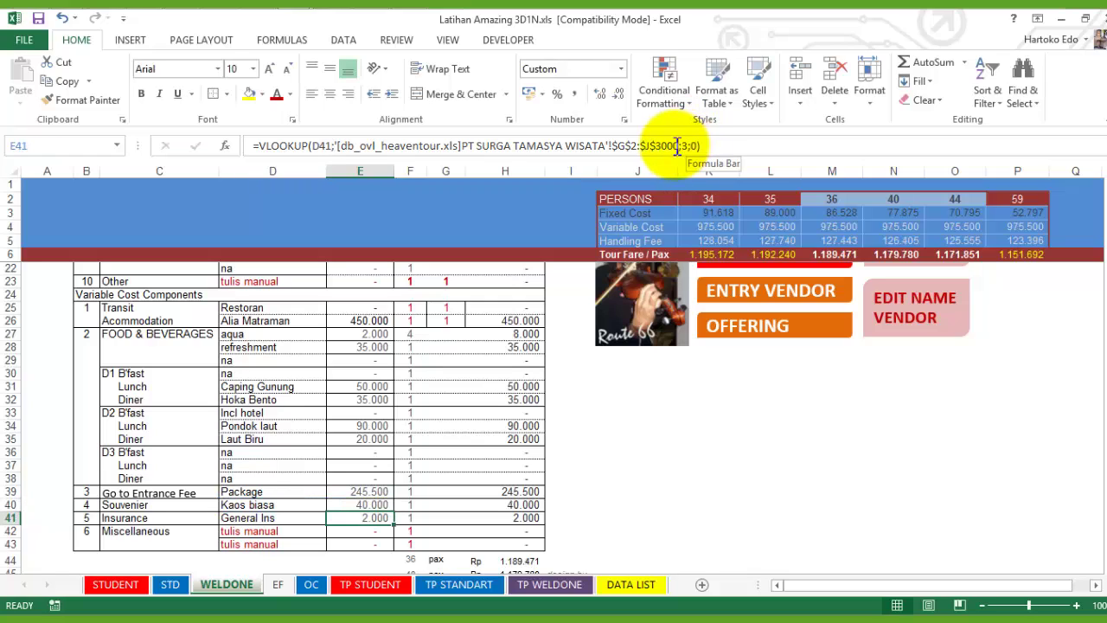
left_click(684, 145)
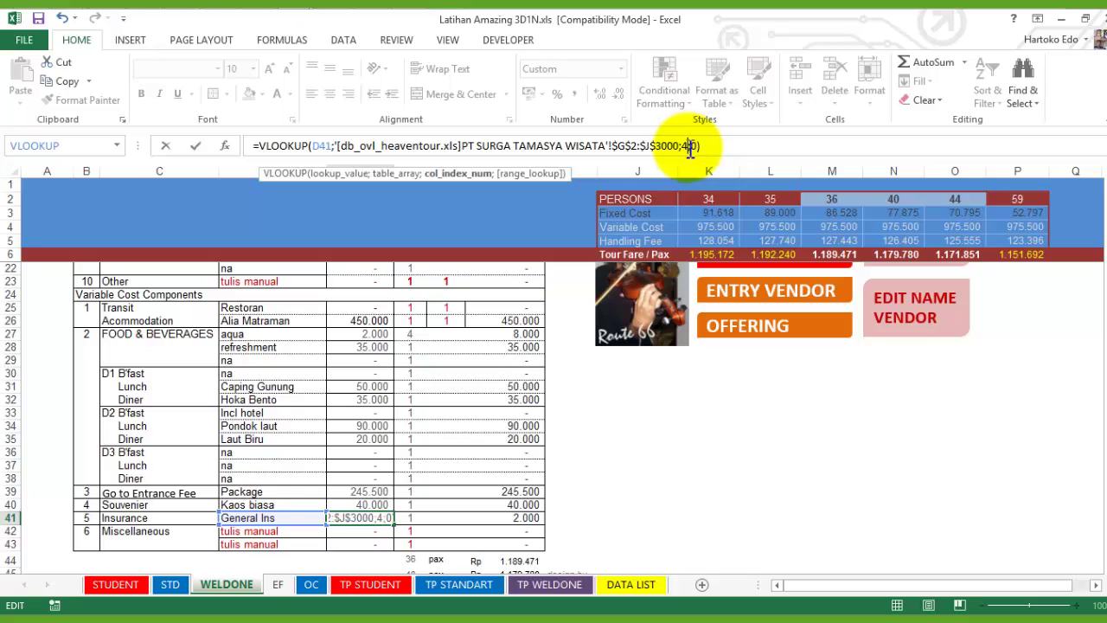
key("Return")
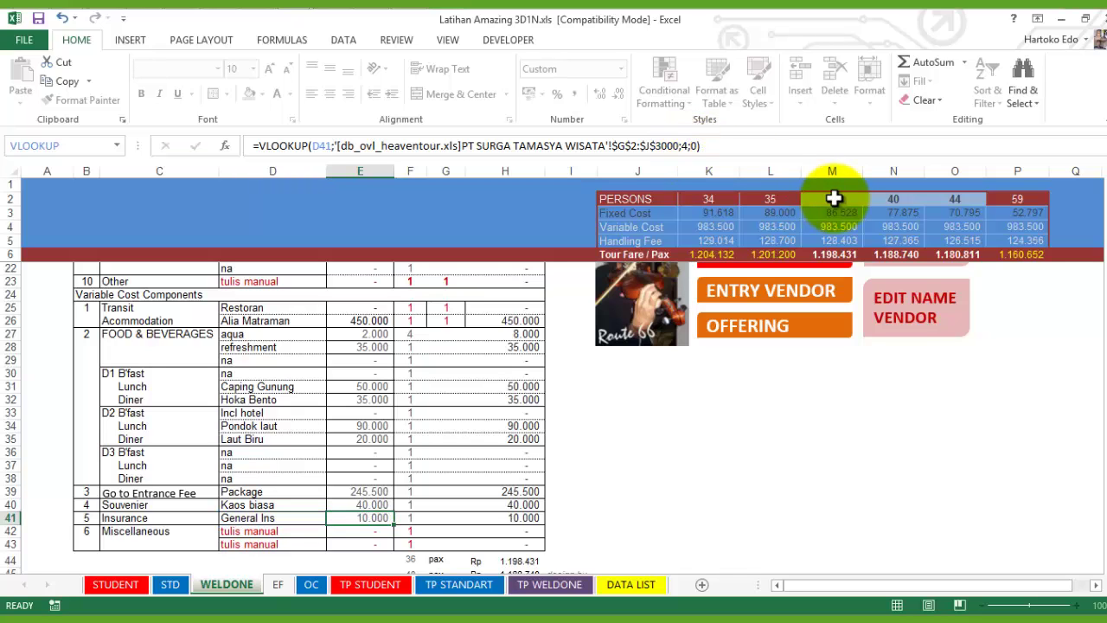
Choose DT localtrans as the vendor for Driver and co tip in D12 of WELDONE.
scroll(369, 492, "up", 5)
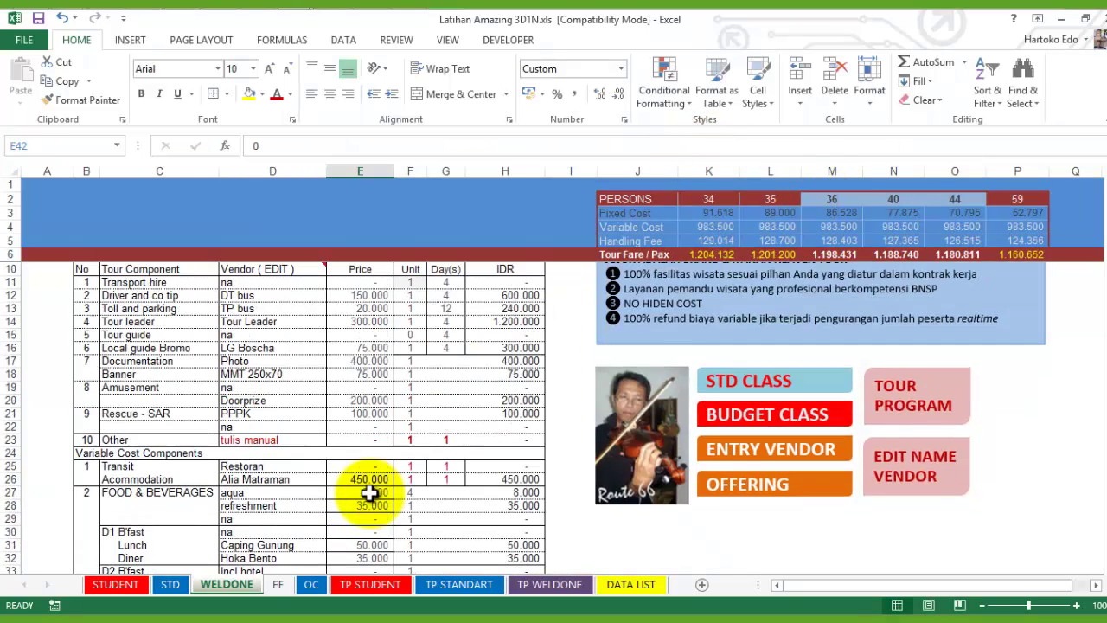
left_click(253, 343)
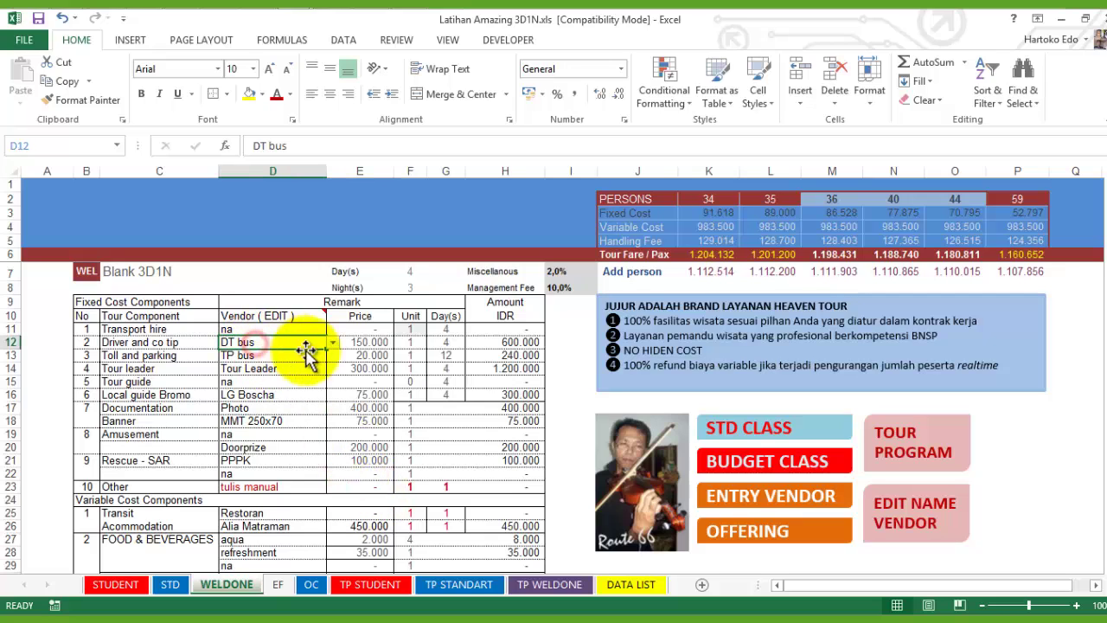
left_click(333, 344)
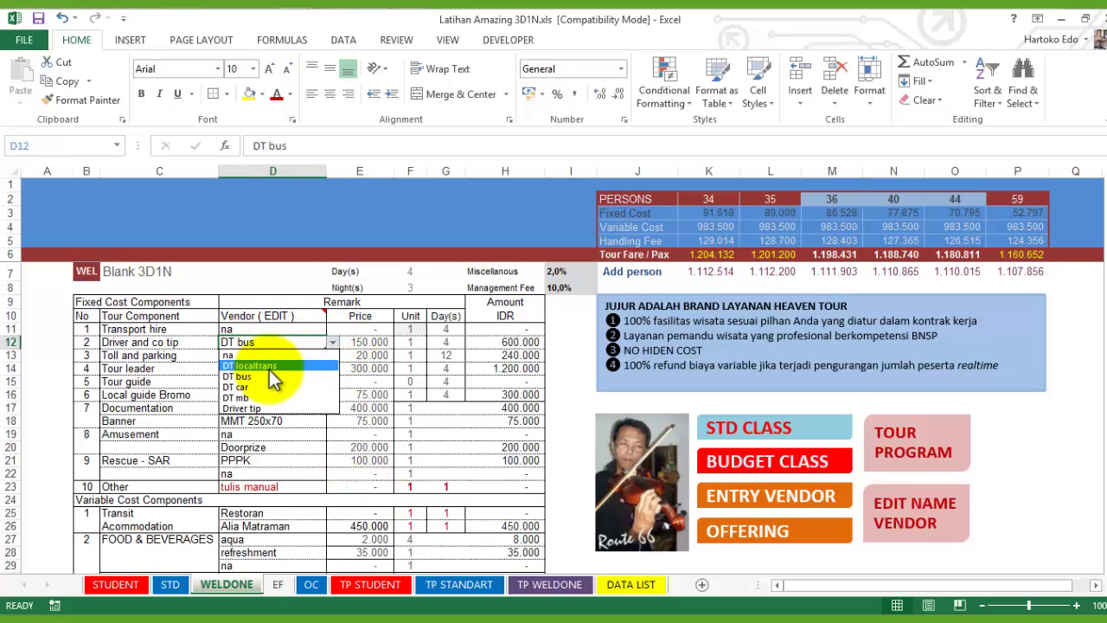
left_click(278, 368)
left_click(366, 341)
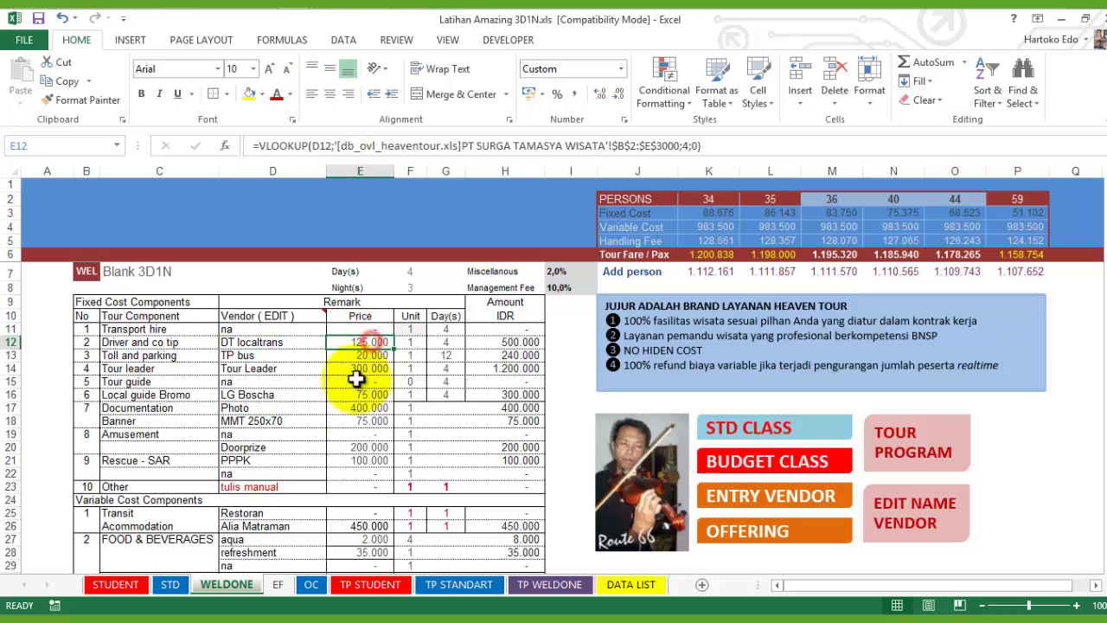
Choose Gagak Rimang as the Transport hire vendor in D11.
left_click(256, 330)
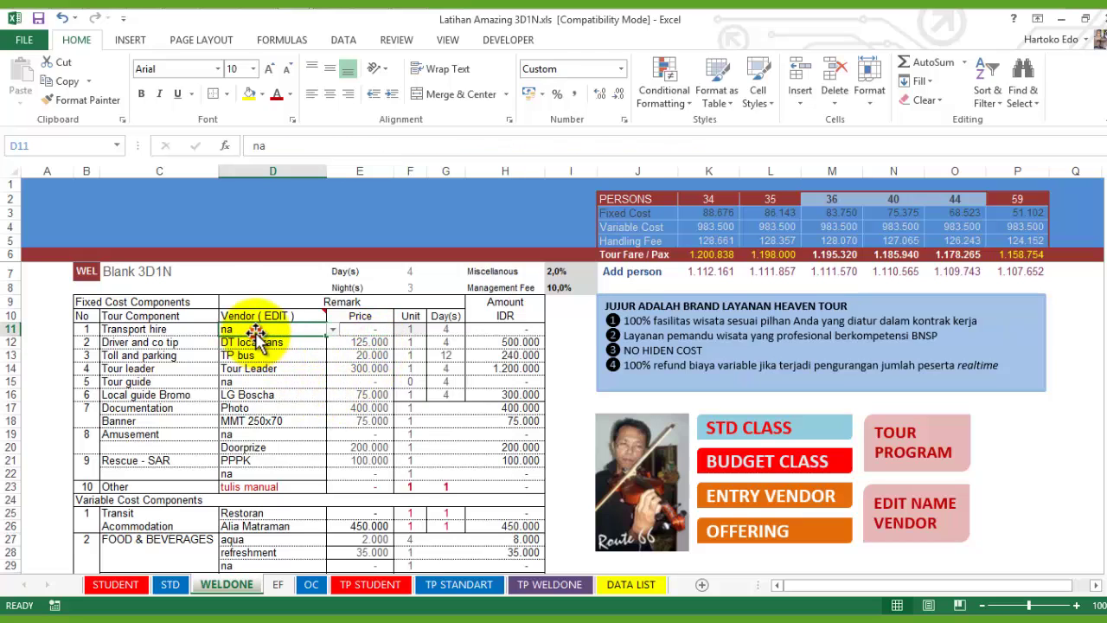
left_click(331, 331)
left_click(257, 409)
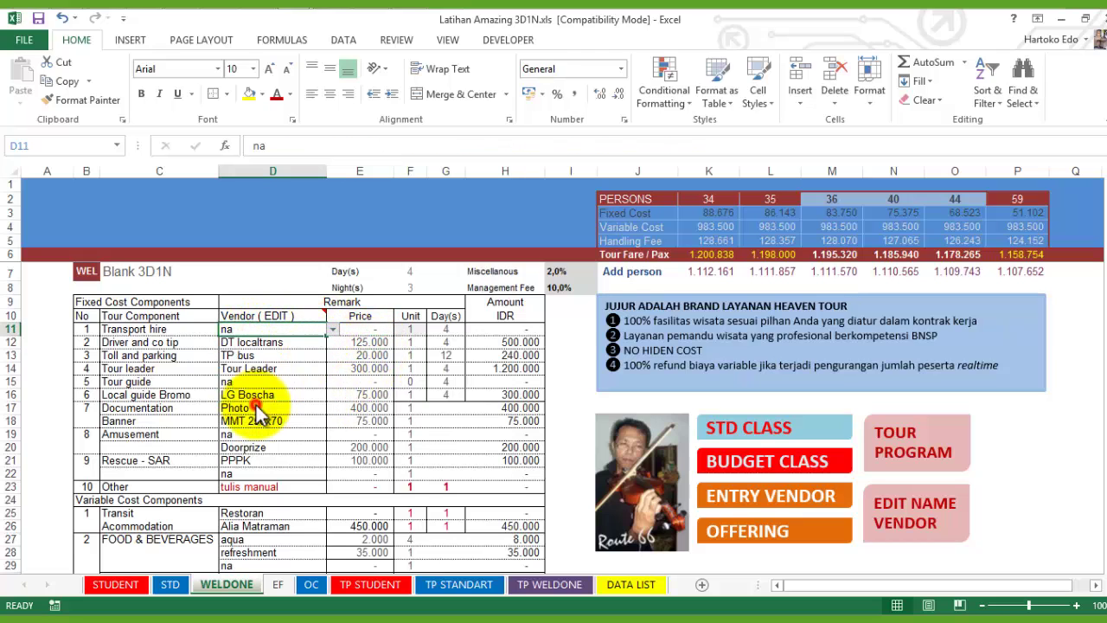
left_click(272, 343)
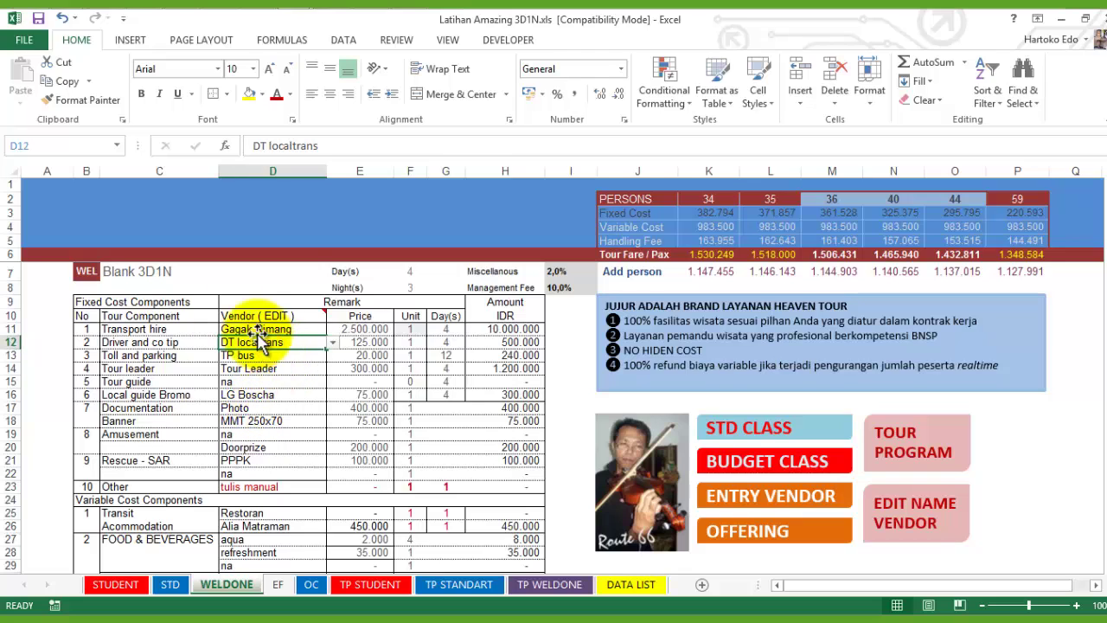
left_click(45, 186)
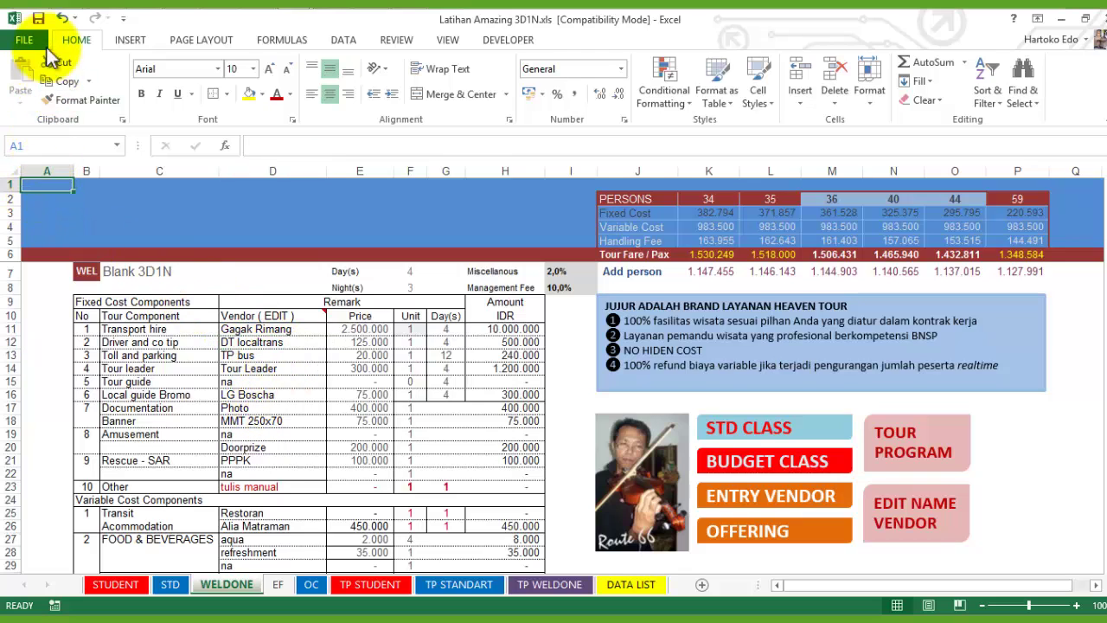